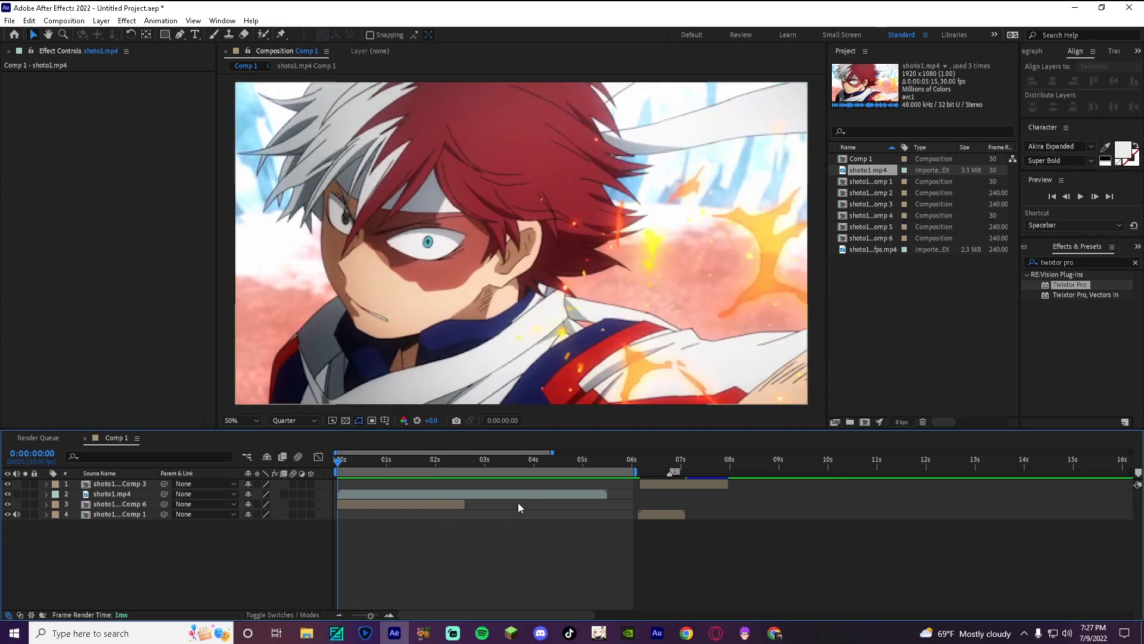
# - Preview Comp 1 from the start to review the clip
pyautogui.press('space')
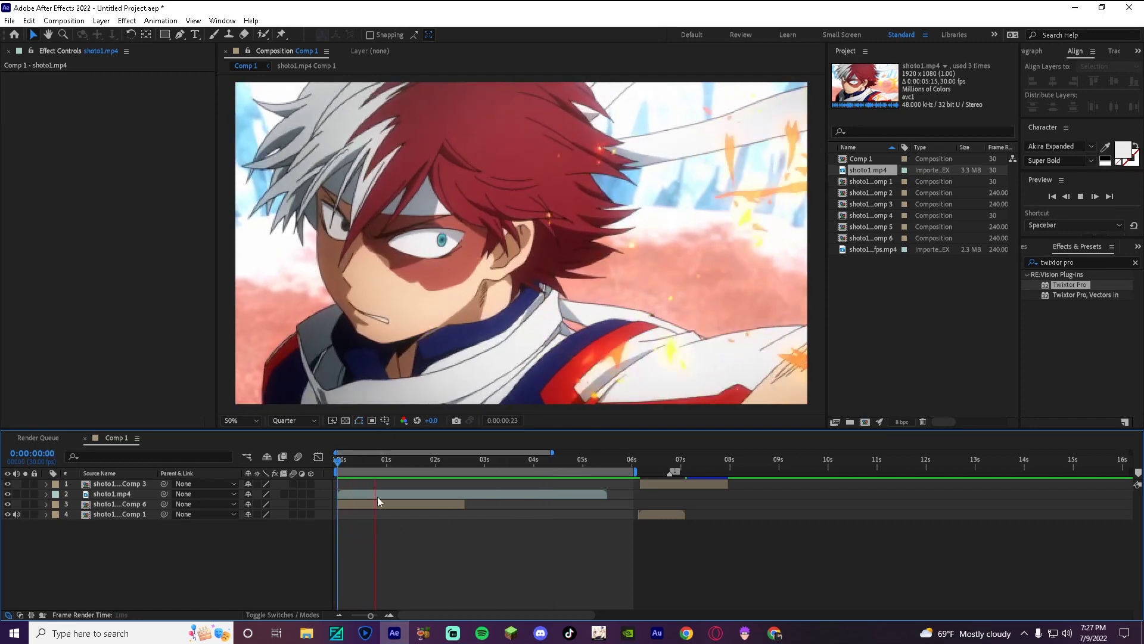
pyautogui.press('space')
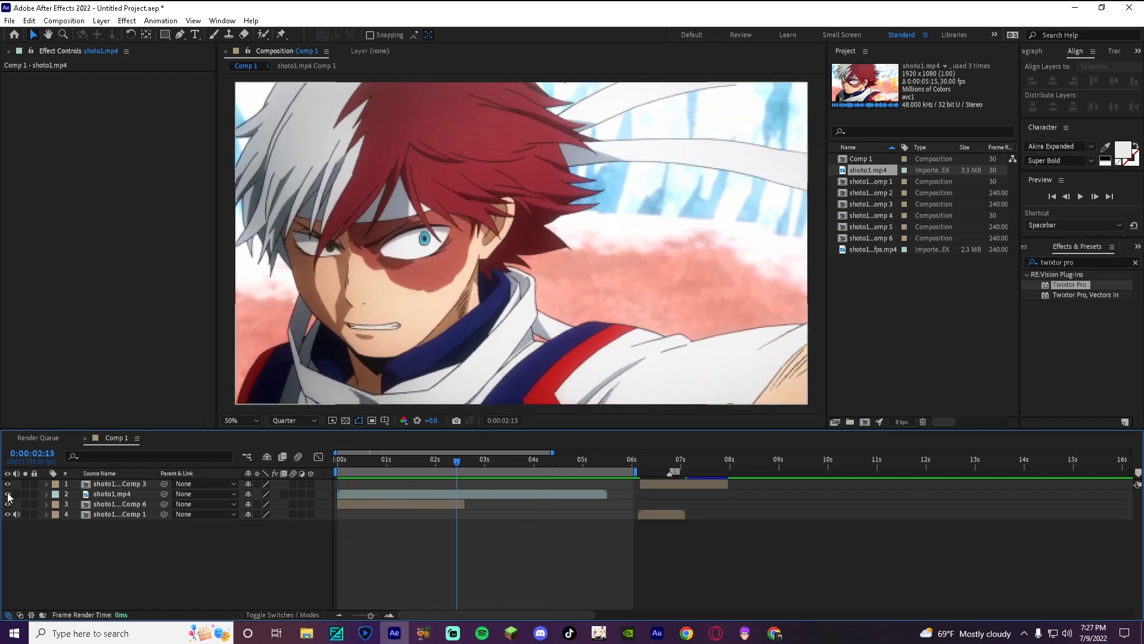
pyautogui.press('Home')
pyautogui.press('space')
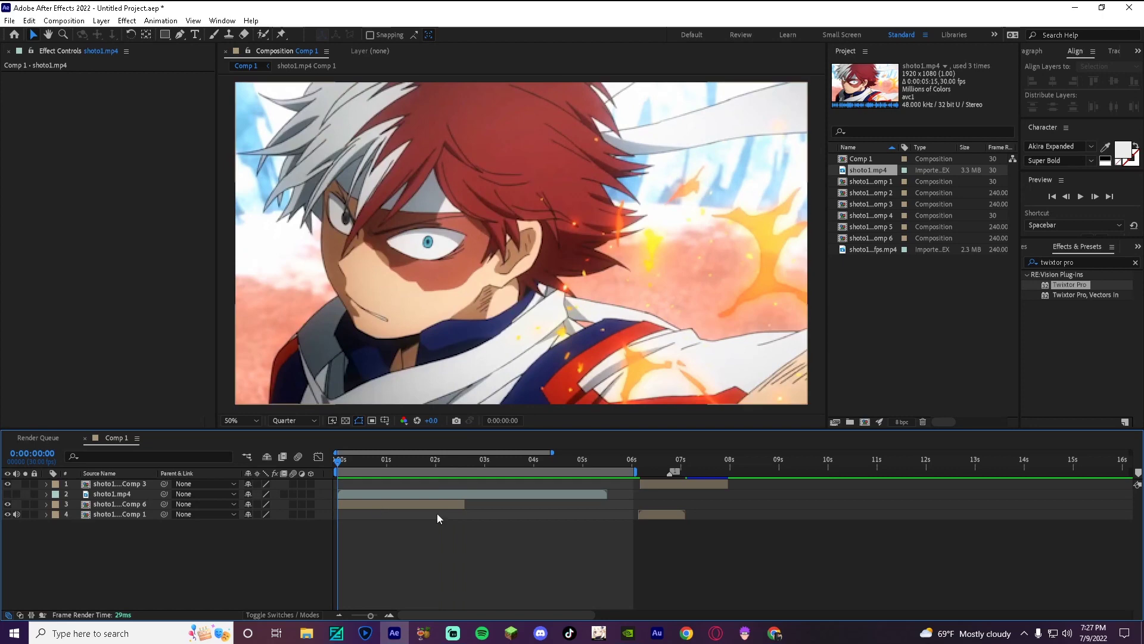
pyautogui.press('space')
# - Shorten the work area to end near 2:20, replay it, and enable Time Remap on shoto1.mp4
pyautogui.moveTo(634, 472); pyautogui.dragTo(466, 500)
pyautogui.press('Home')
pyautogui.press('space')
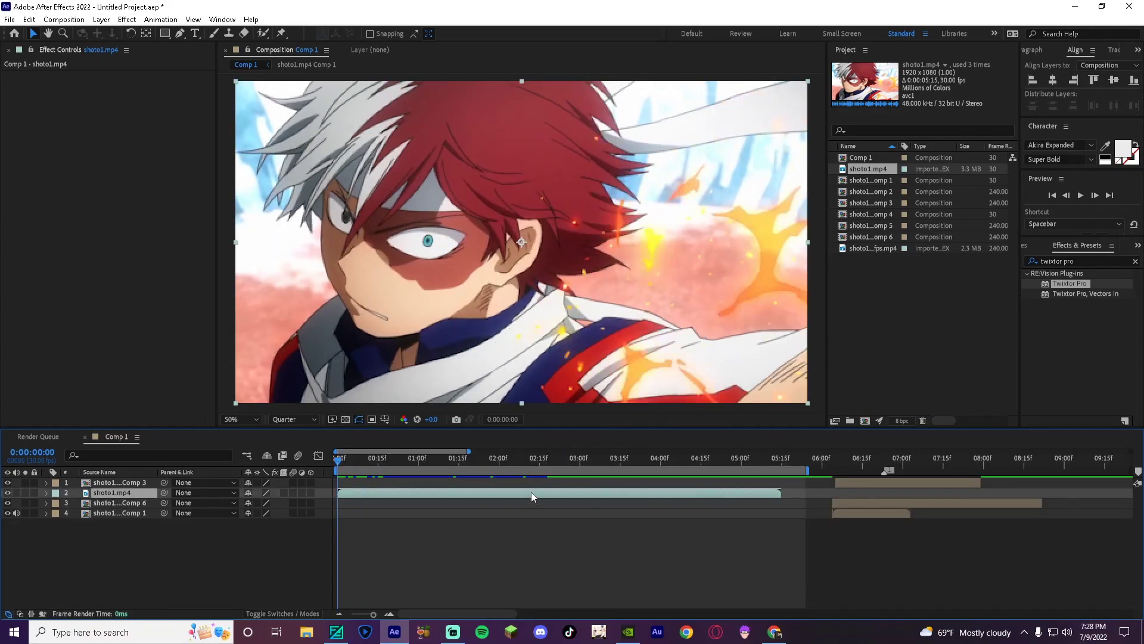
pyautogui.hotkey('ctrl', 'alt', 't')
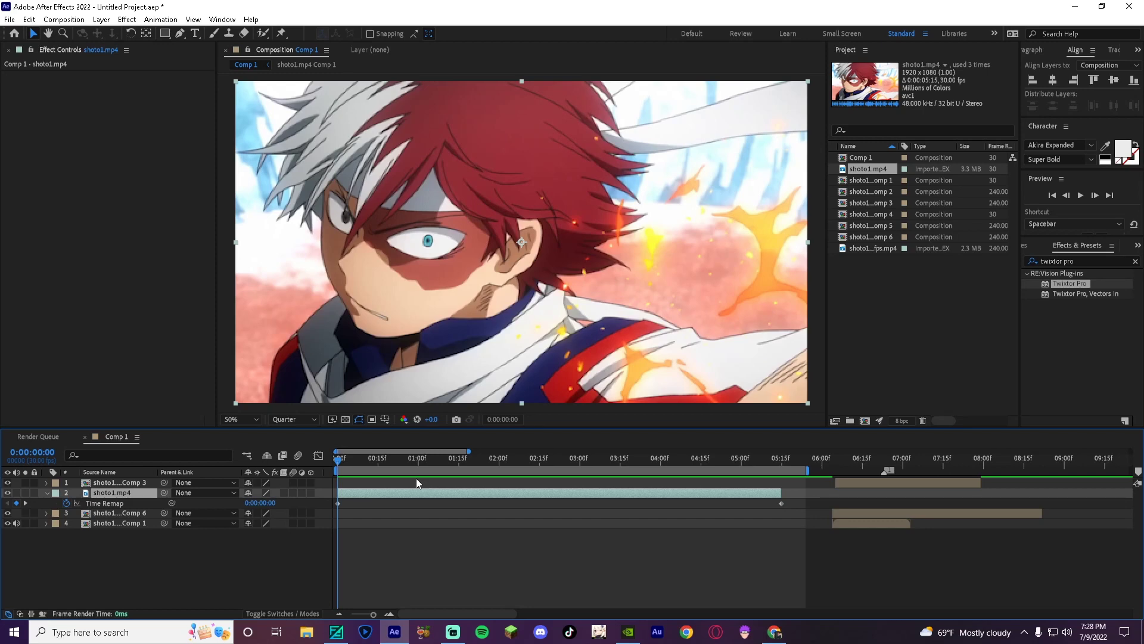
# - Add Time Remap keyframes on shoto1.mp4 at frames 4 and 9
pyautogui.press('pagedown')
pyautogui.press('pagedown')
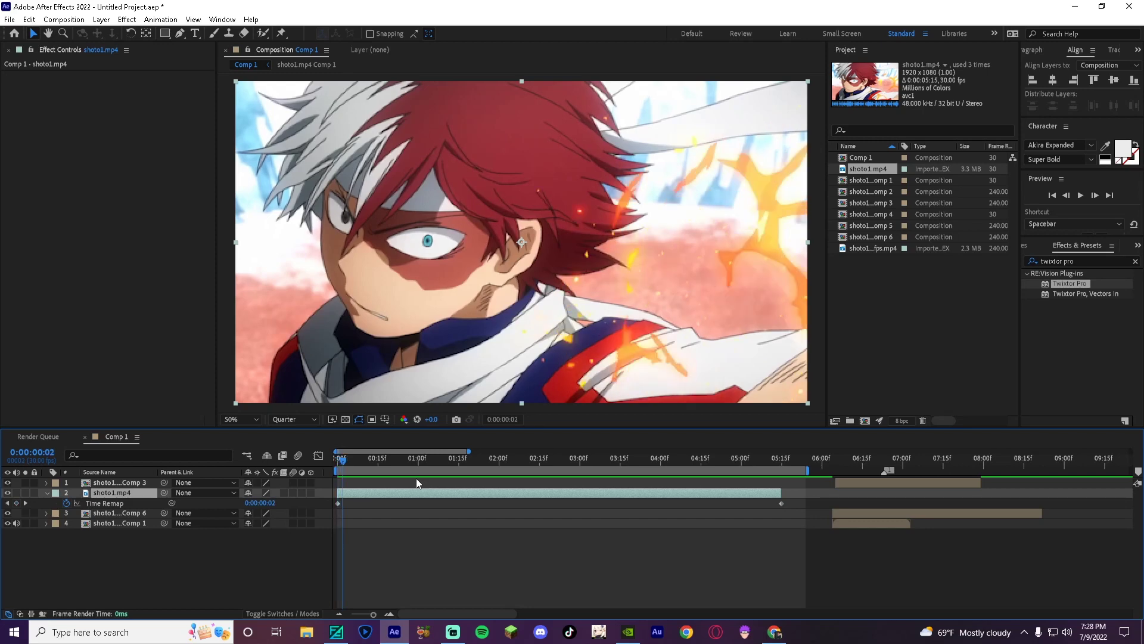
pyautogui.press('pagedown')
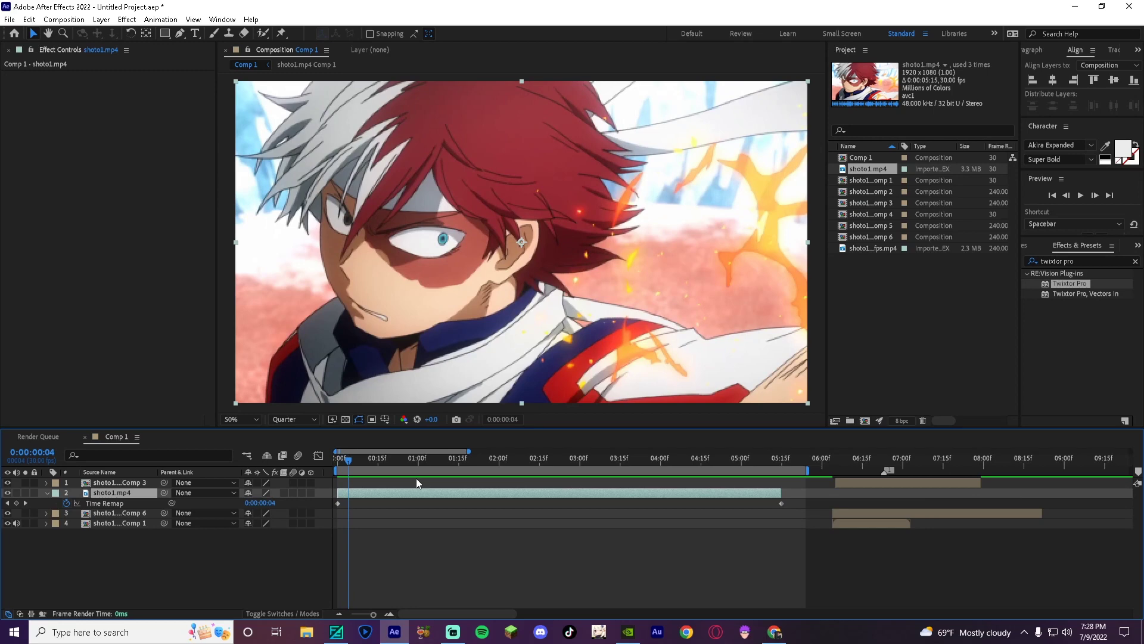
pyautogui.press('pagedown')
pyautogui.press('pageup')
pyautogui.press('pagedown')
pyautogui.click(17, 503)
pyautogui.press('pagedown')
pyautogui.press('pagedown')
pyautogui.press('pagedown')
pyautogui.press('pagedown')
pyautogui.press('pagedown')
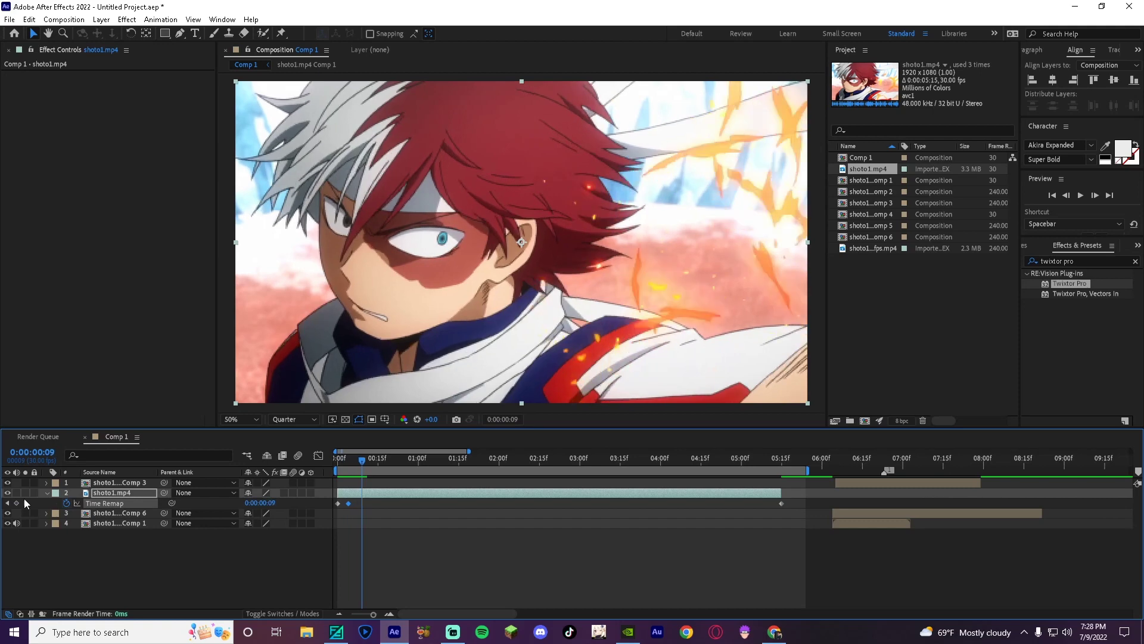
pyautogui.click(17, 503)
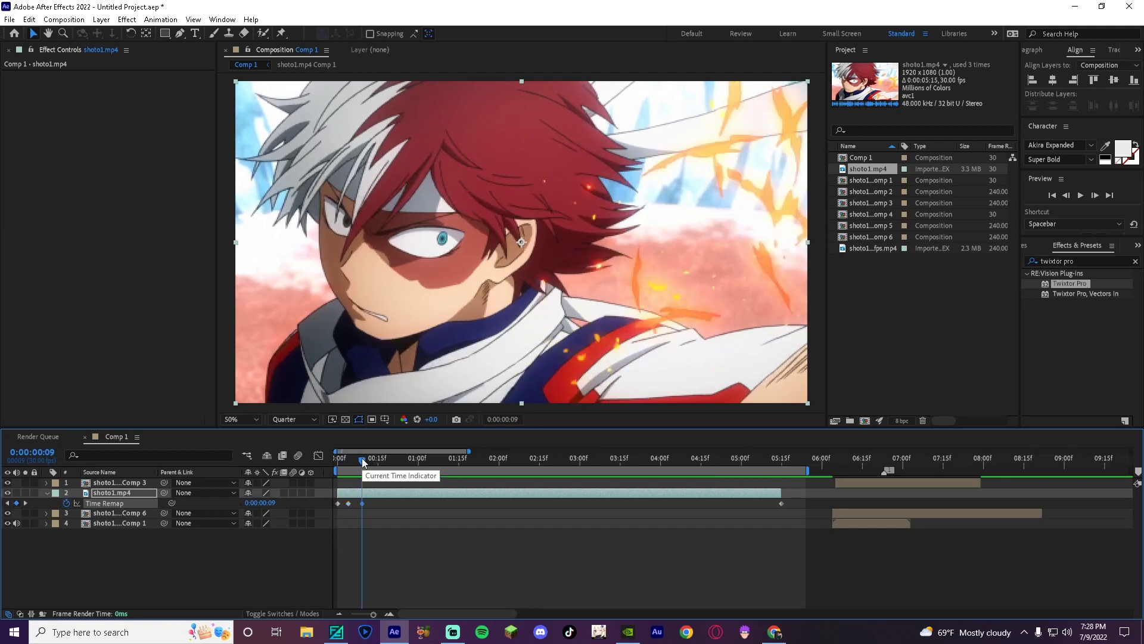
# - Add further Time Remap keyframes at frames 14 and 19
pyautogui.moveTo(367, 462); pyautogui.dragTo(369, 462)
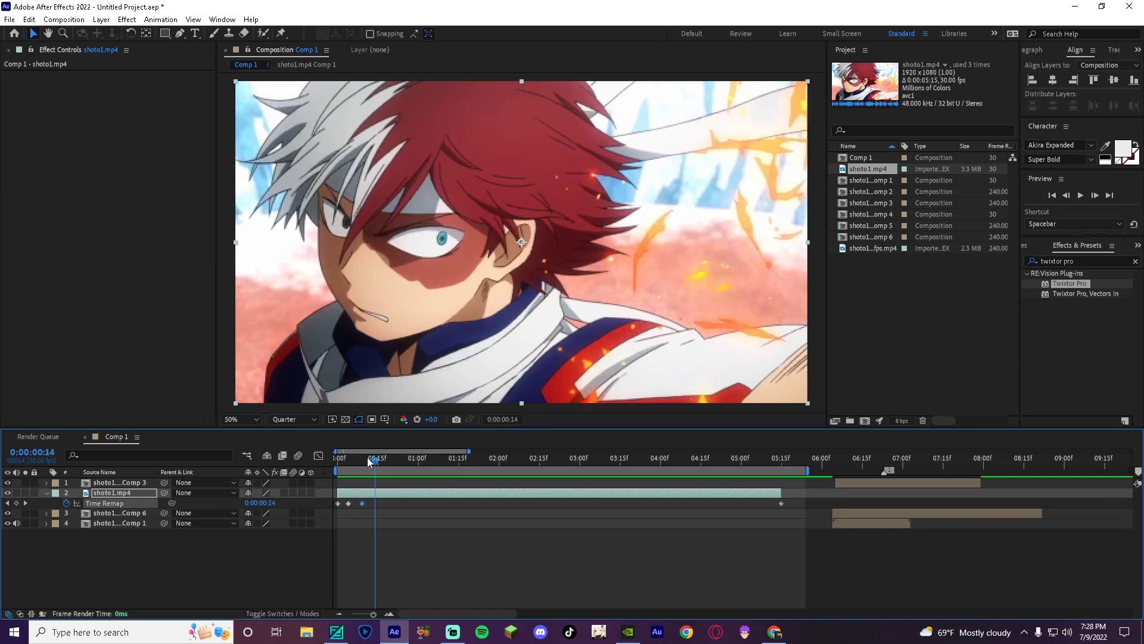
pyautogui.click(16, 504)
pyautogui.press('space')
pyautogui.press('pagedown')
pyautogui.click(16, 504)
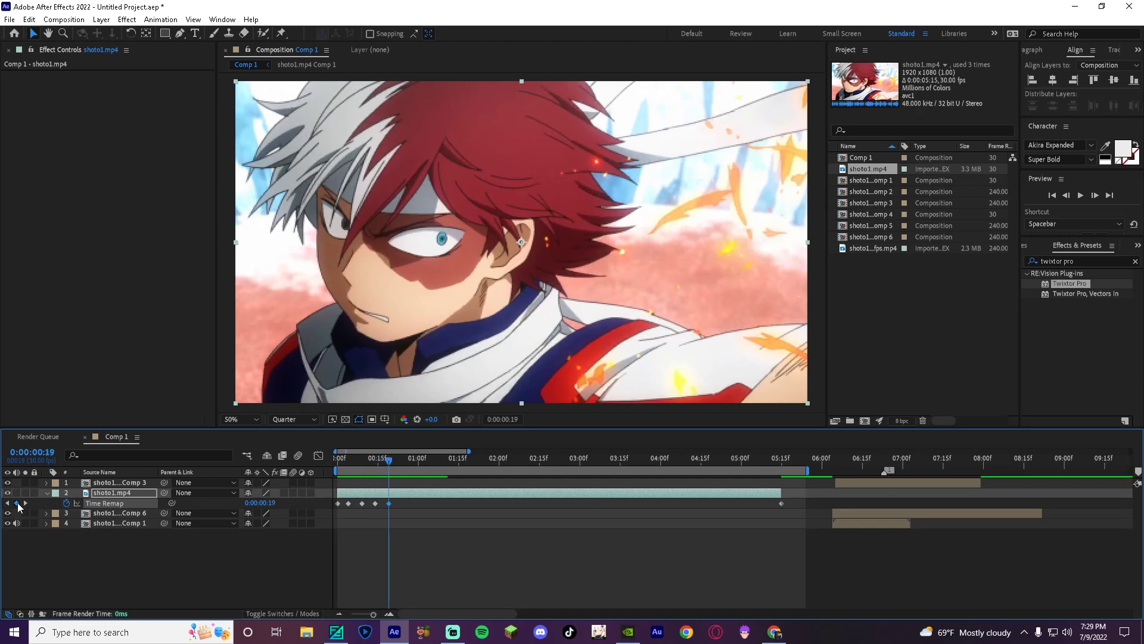
pyautogui.press('pagedown')
pyautogui.press('pagedown')
pyautogui.press('pagedown')
pyautogui.press('pagedown')
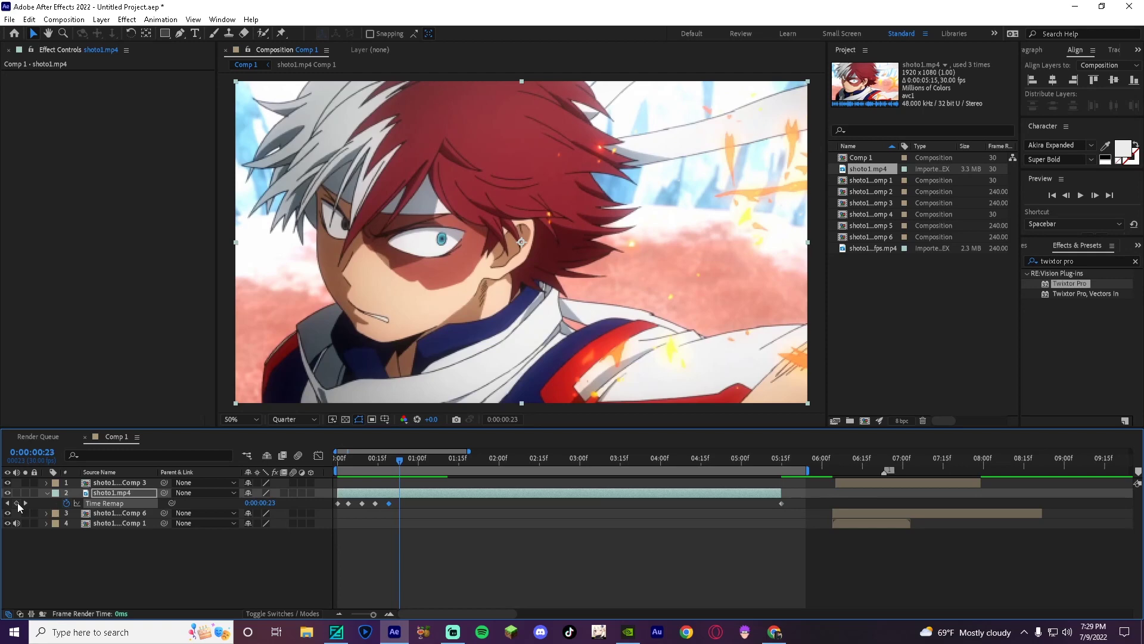
pyautogui.press('pagedown')
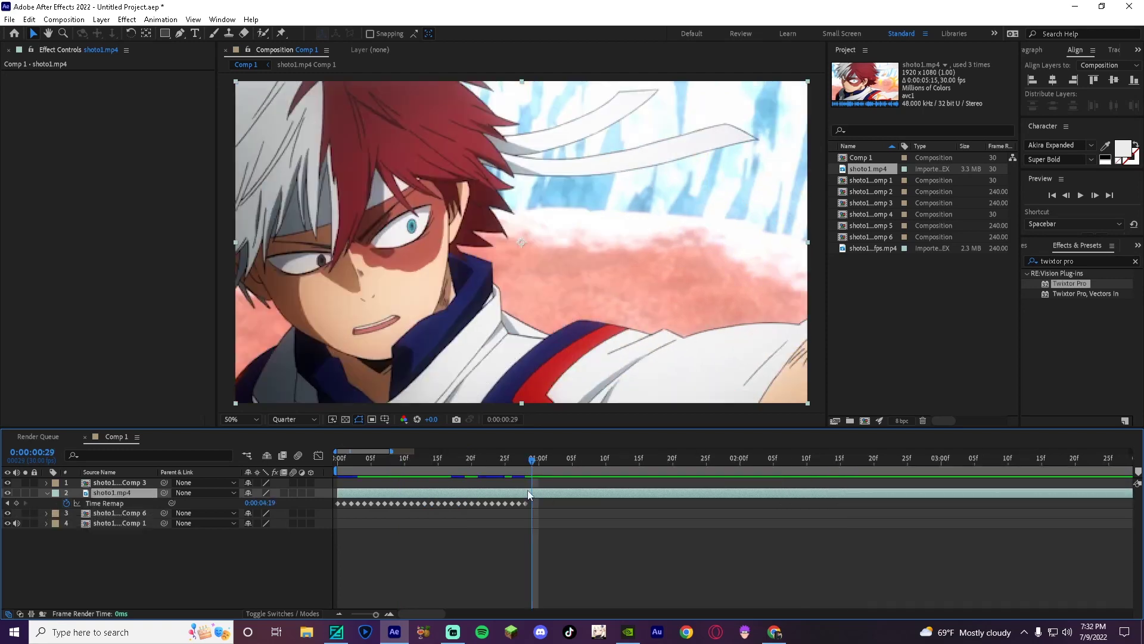
# - Trim shoto1.mp4 to end at one second and preview the slowed-down clip
pyautogui.moveTo(392, 452); pyautogui.dragTo(361, 475)
pyautogui.hotkey('alt', ']')
pyautogui.press('space')
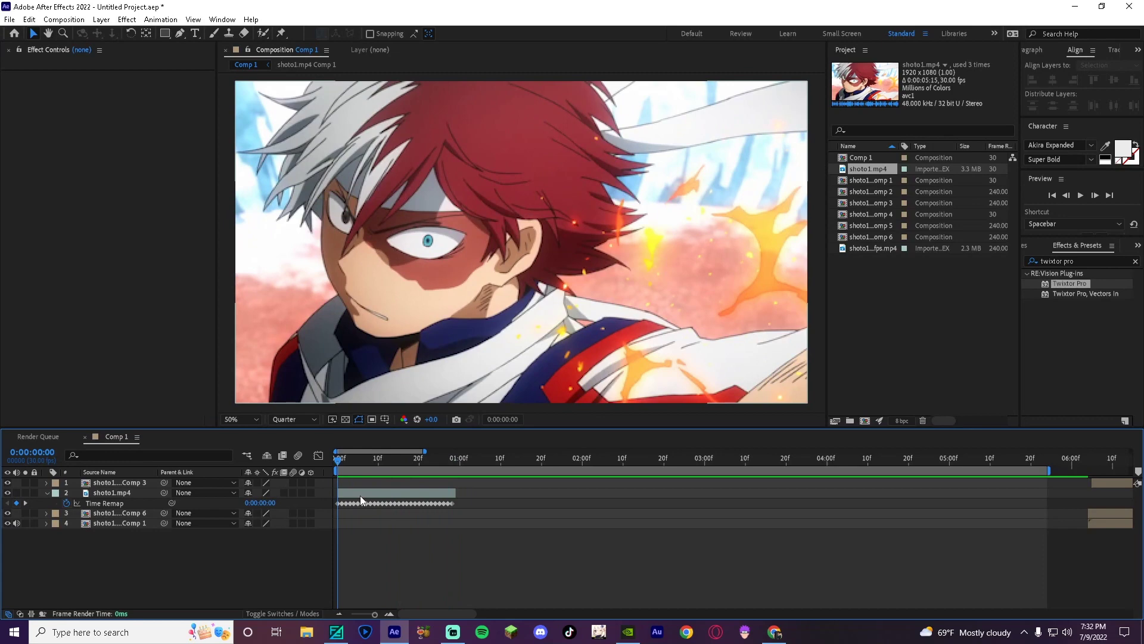
# - Pre-compose shoto1.mp4 into shoto1.mp4 Comp 7, keeping the composition duration adjusted to the layer
pyautogui.rightClick(360, 495)
pyautogui.click(410, 416)
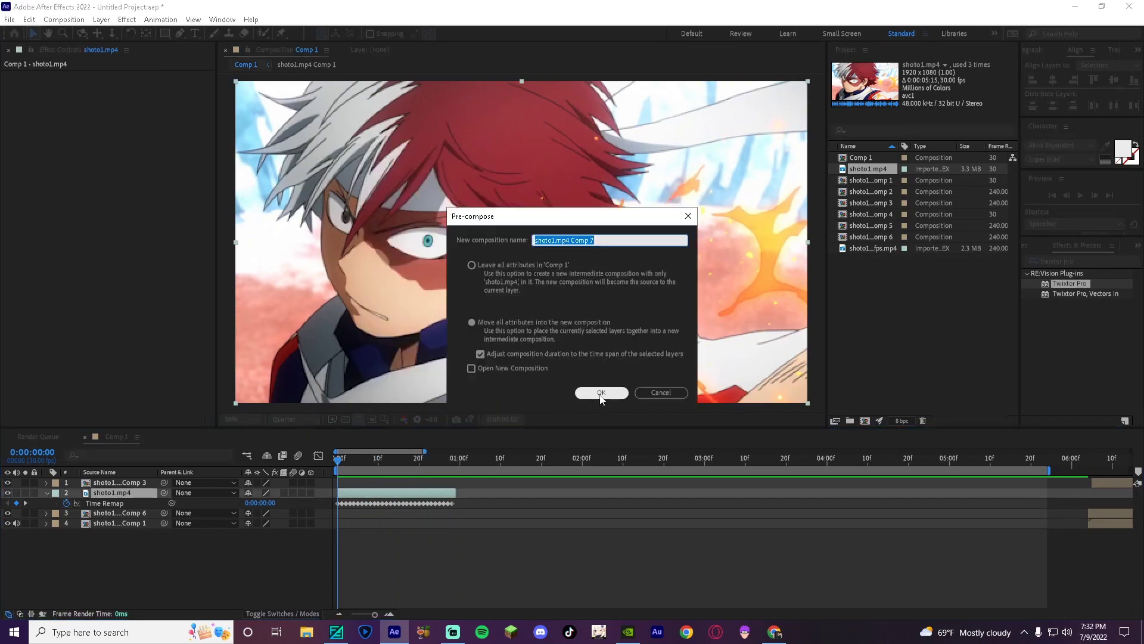
pyautogui.click(481, 354)
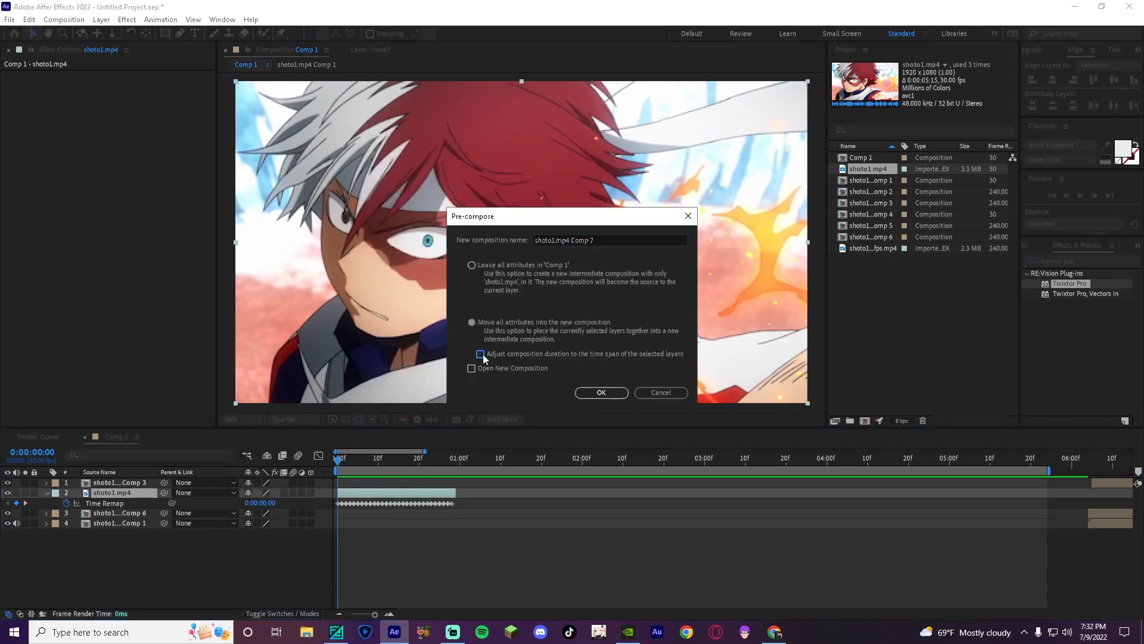
pyautogui.click(482, 354)
pyautogui.click(601, 393)
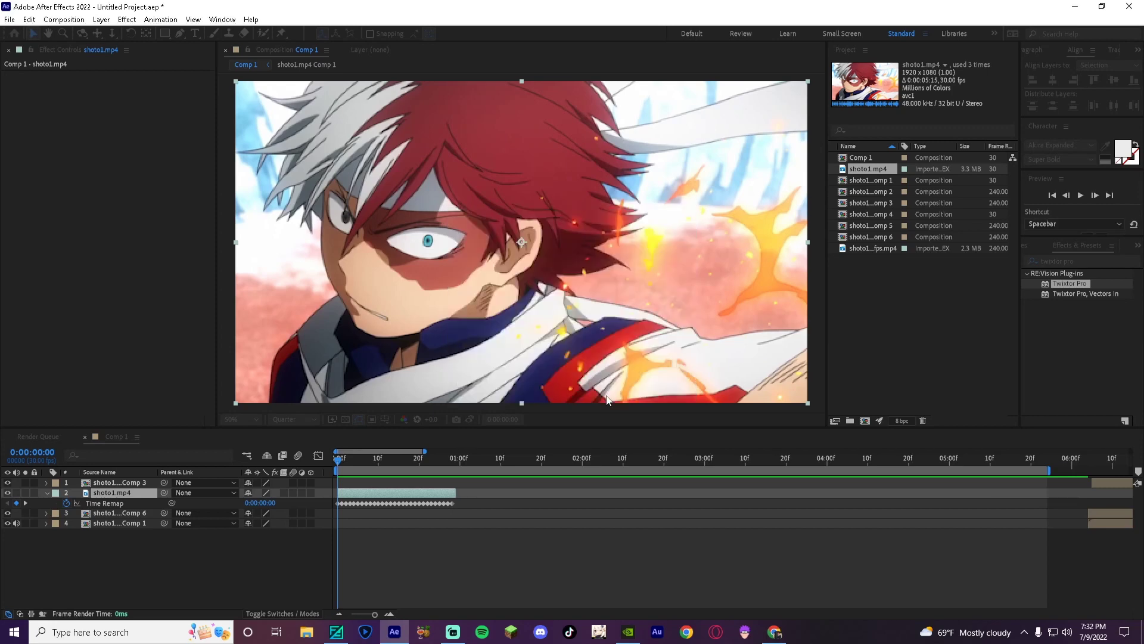
pyautogui.click(9, 20)
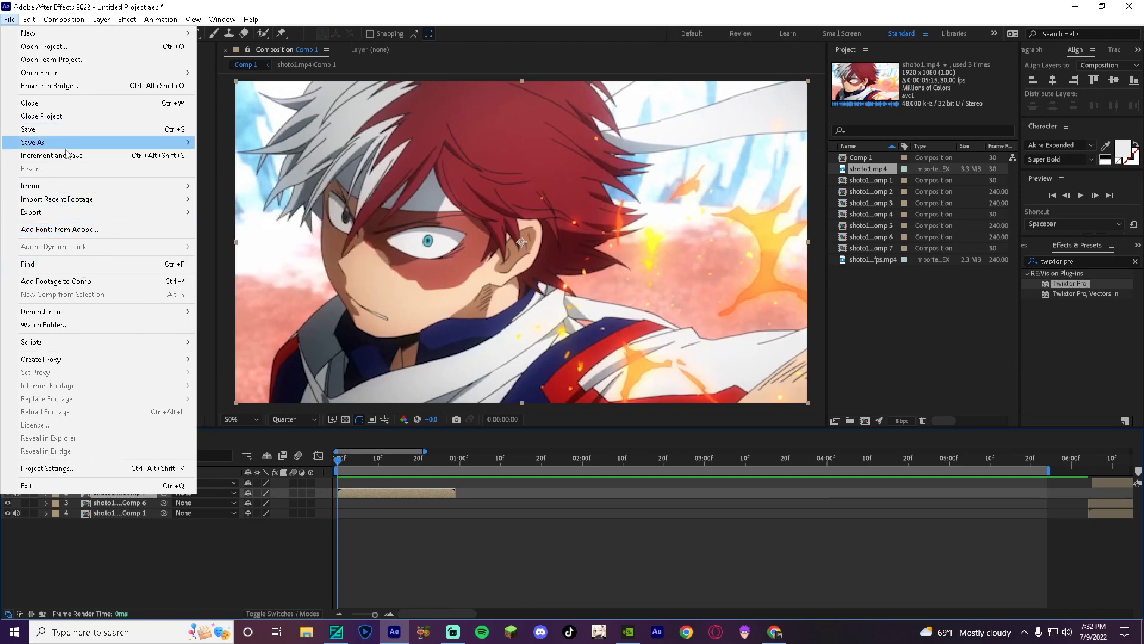
# - Queue Comp 1 with Lossless output to Comp 1_3.avi and start the render
pyautogui.moveTo(95, 212)
pyautogui.click(261, 225)
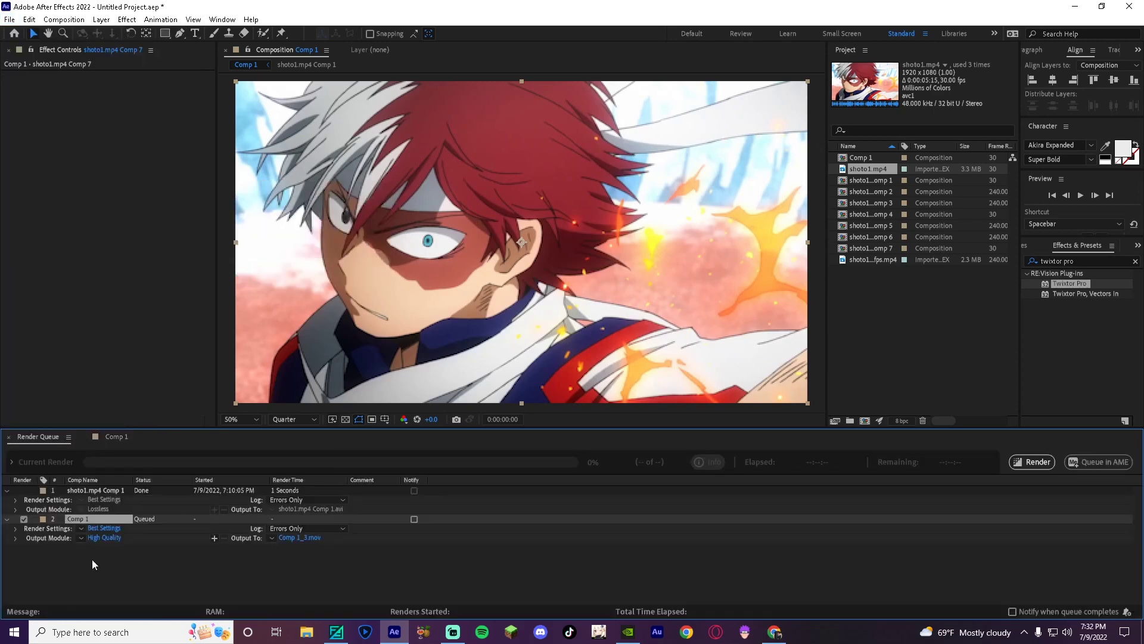
pyautogui.click(82, 537)
pyautogui.click(111, 458)
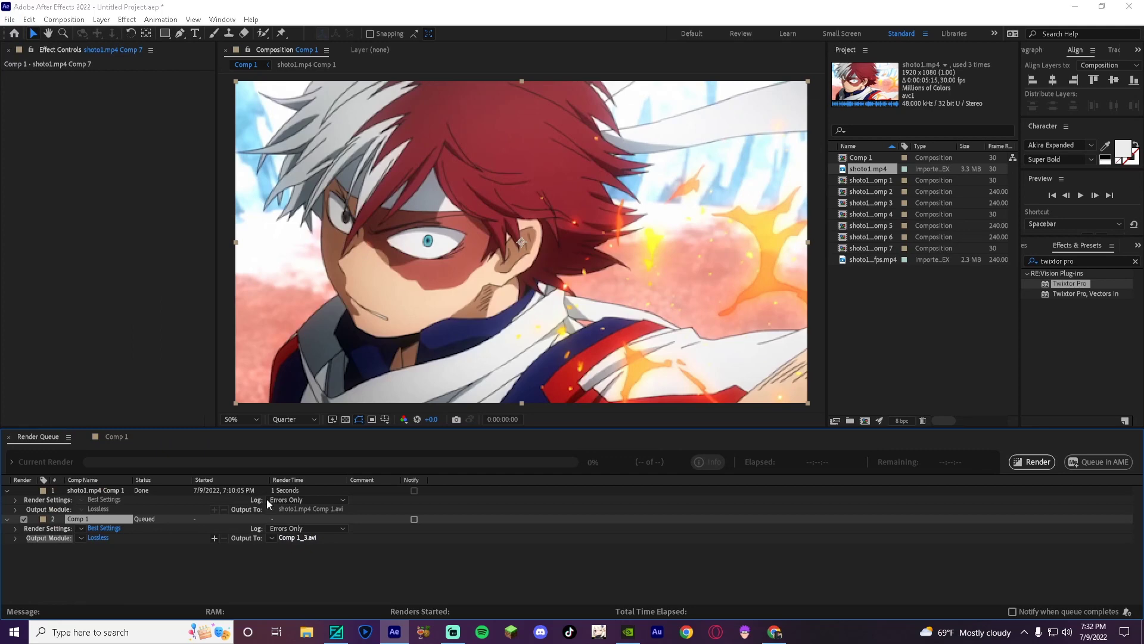
pyautogui.click(301, 537)
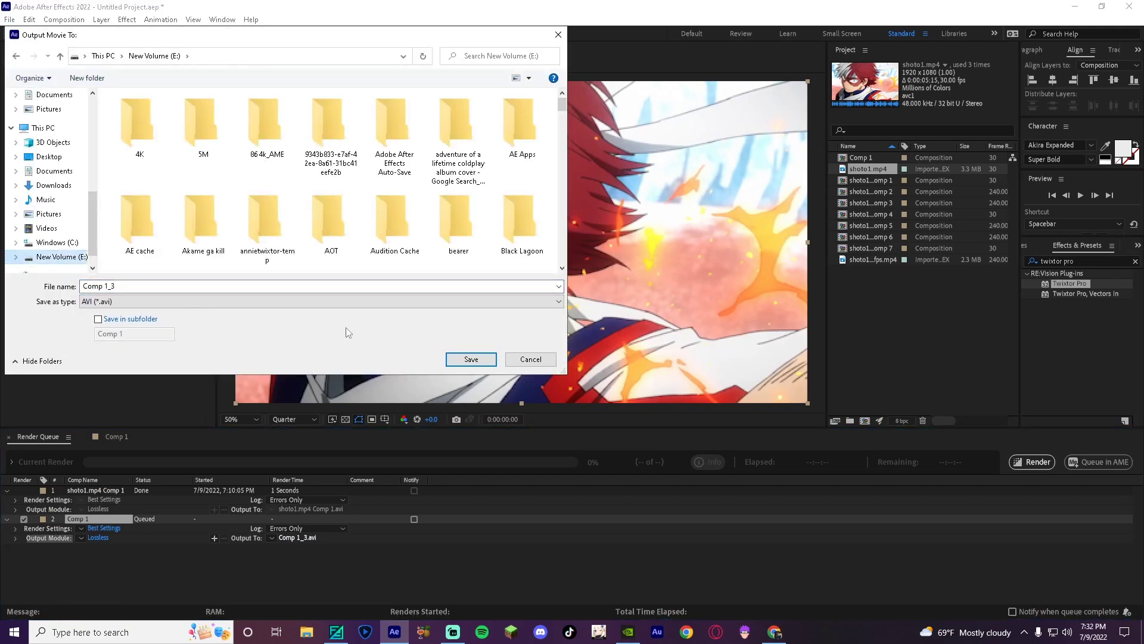
pyautogui.click(471, 359)
pyautogui.click(1031, 462)
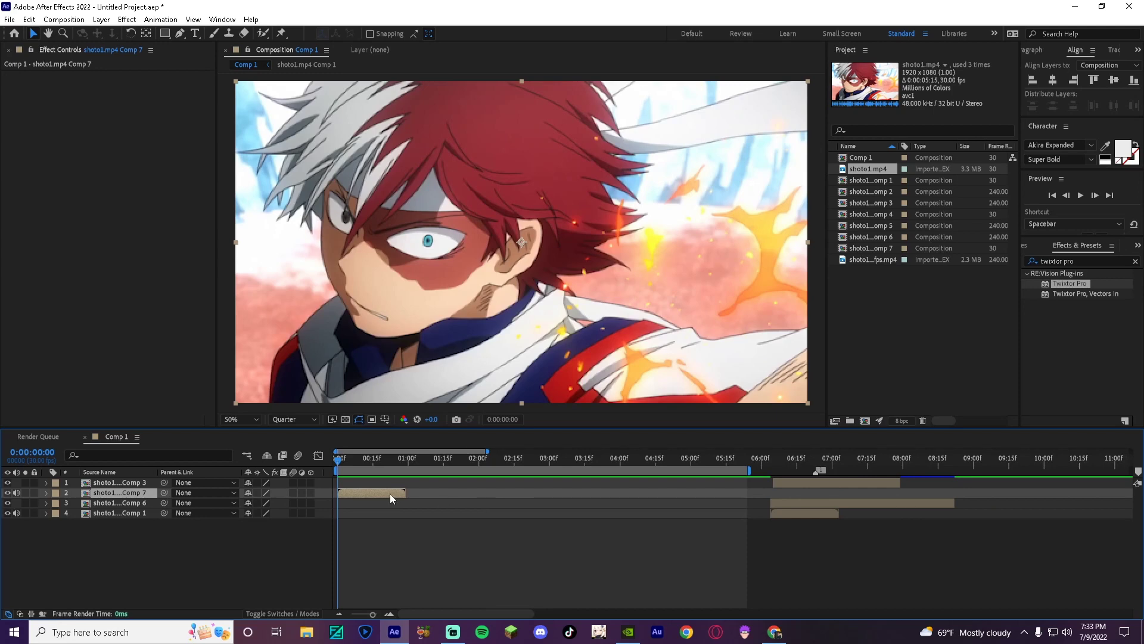
# - Switch to the Flowframes Video Interpolator window
pyautogui.click(336, 631)
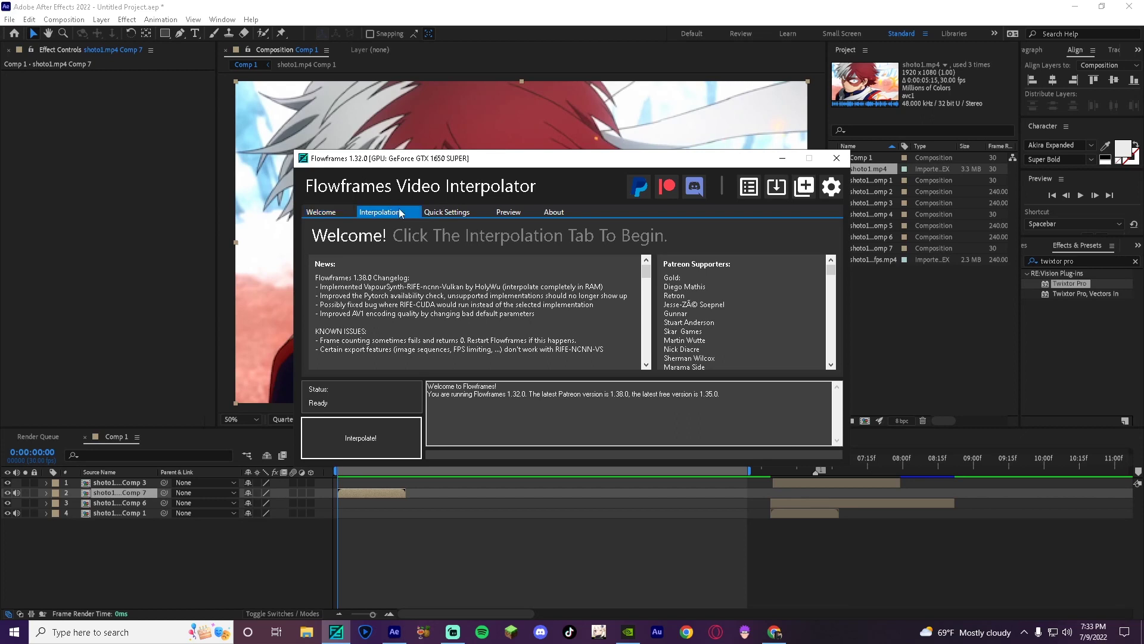
# - Set Flowframes to an x8 multiplier with the RIFE 1.8 Old 2D Animation Model
pyautogui.click(399, 209)
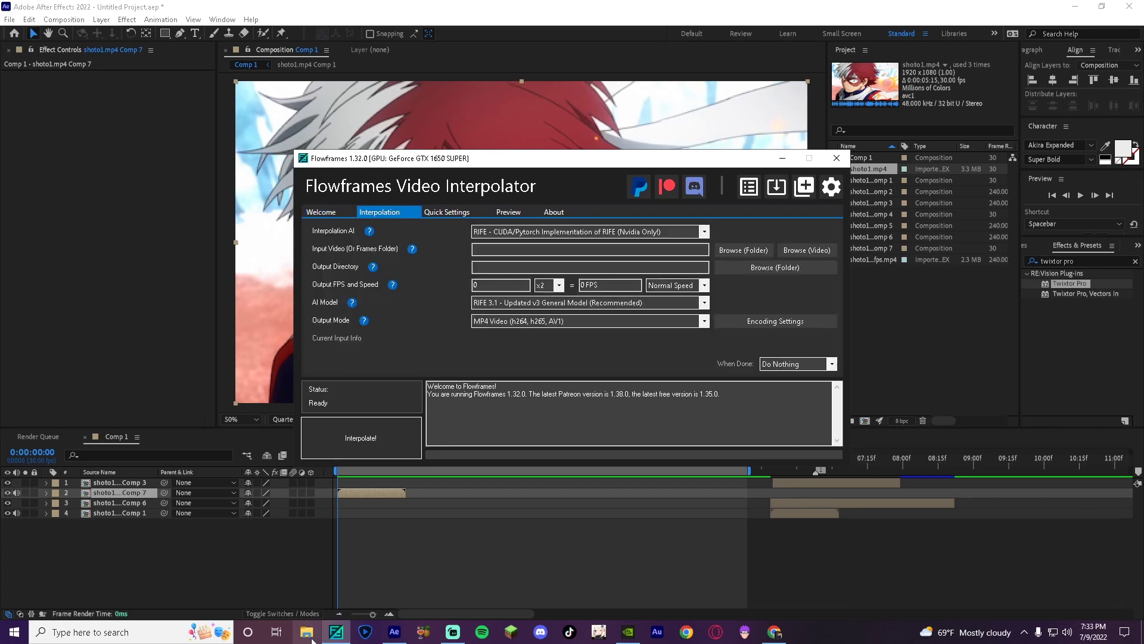
pyautogui.click(558, 286)
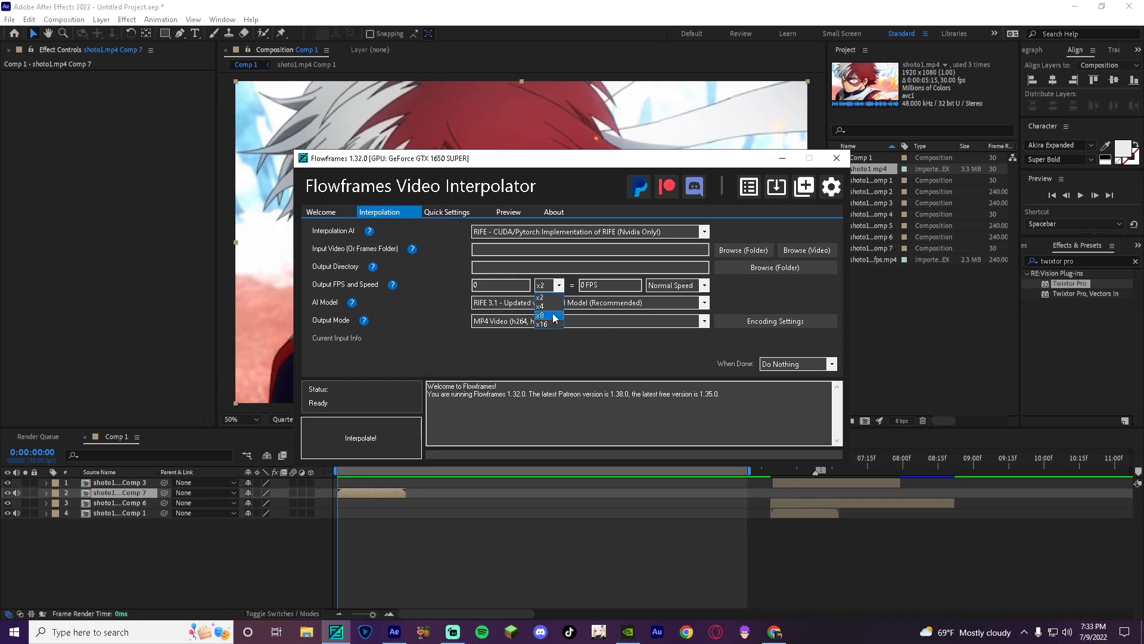
pyautogui.click(325, 215)
pyautogui.click(328, 210)
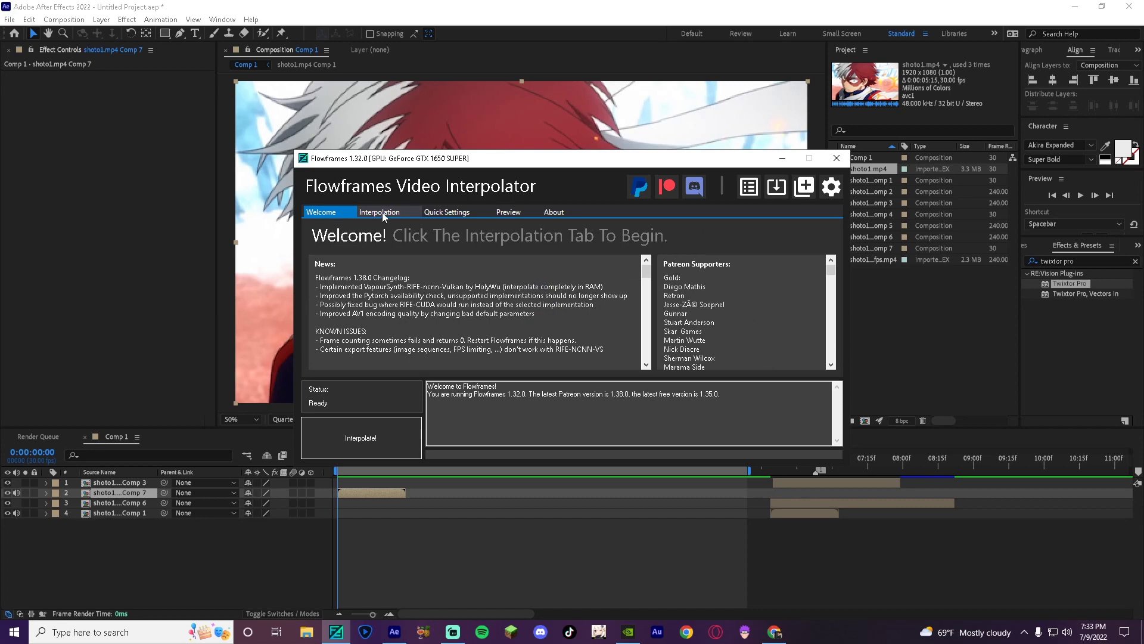
pyautogui.click(381, 213)
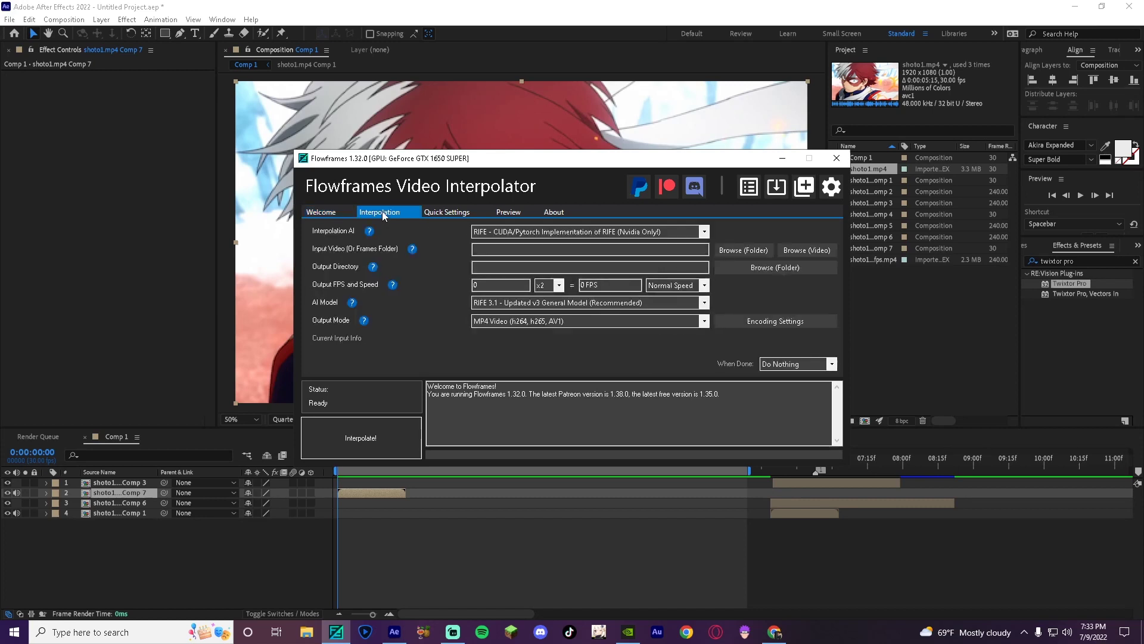
pyautogui.click(560, 285)
pyautogui.click(551, 316)
pyautogui.click(569, 305)
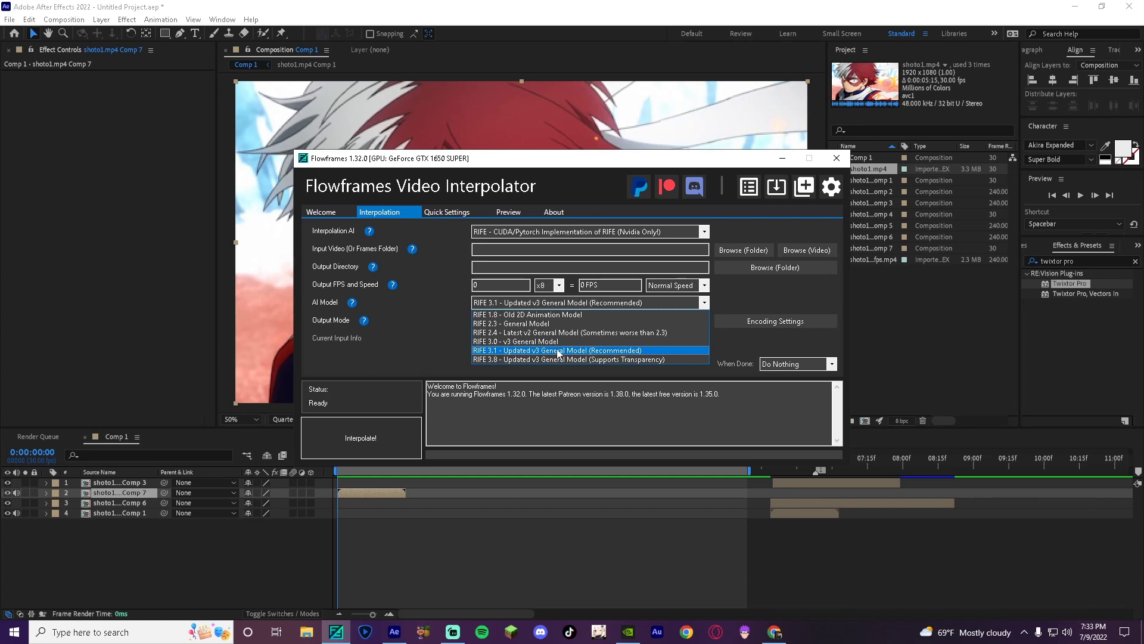
pyautogui.click(561, 315)
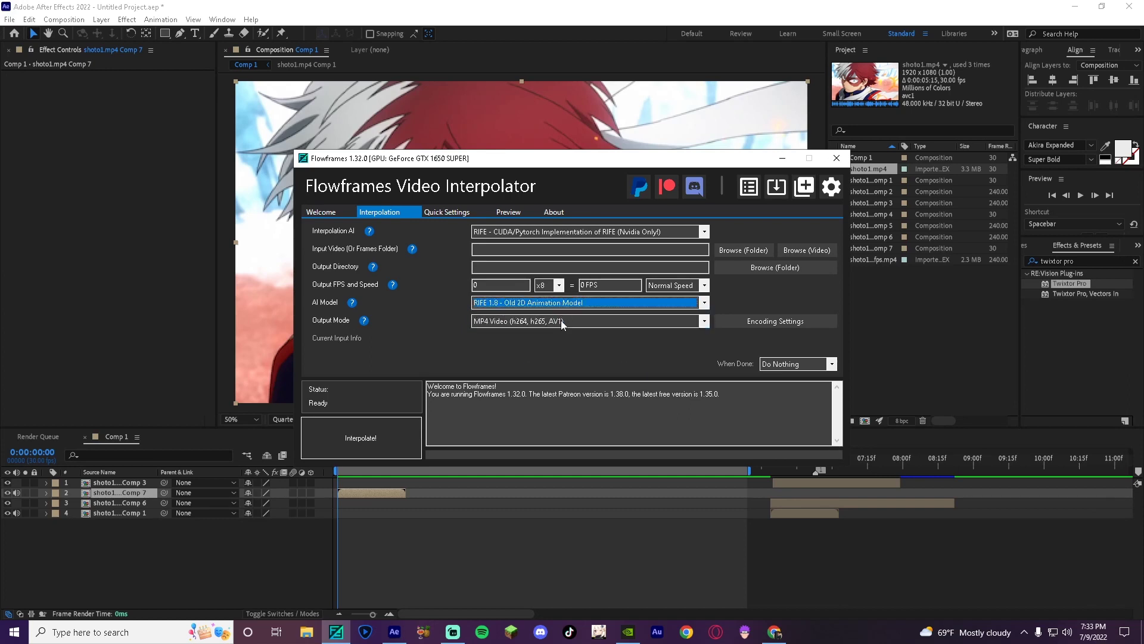
# - Load Comp 1_3.avi from File Explorer as the input video
pyautogui.click(306, 633)
pyautogui.click(574, 442)
pyautogui.moveTo(574, 442); pyautogui.dragTo(357, 352)
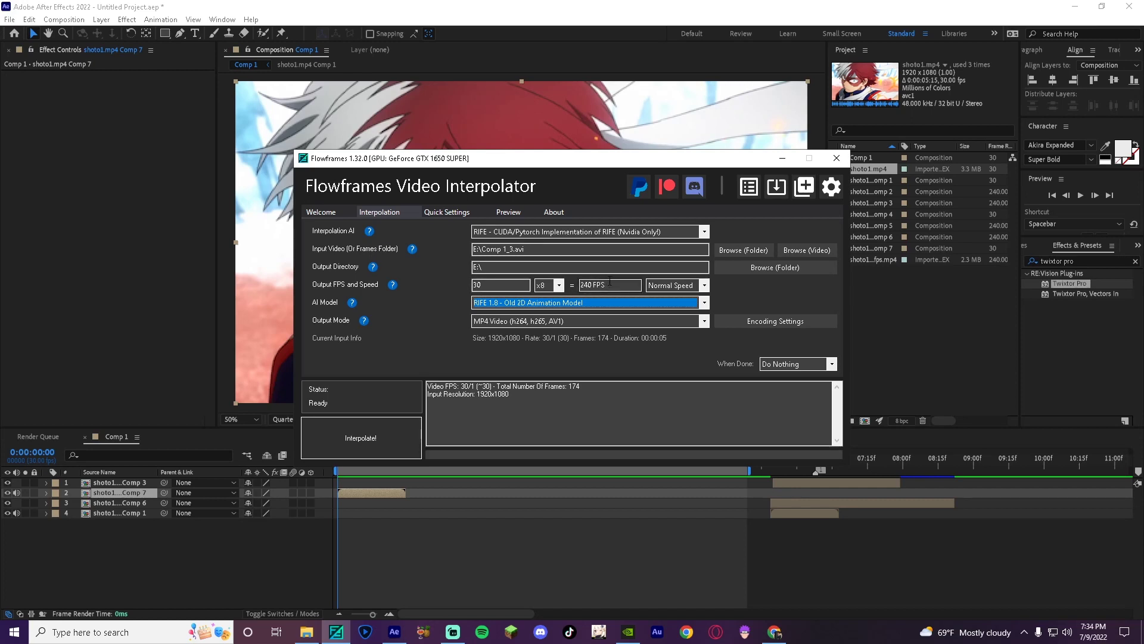
# - Add the 240 fps Flowframes clip to Comp 1 and delete the Comp 7 layer
pyautogui.click(782, 158)
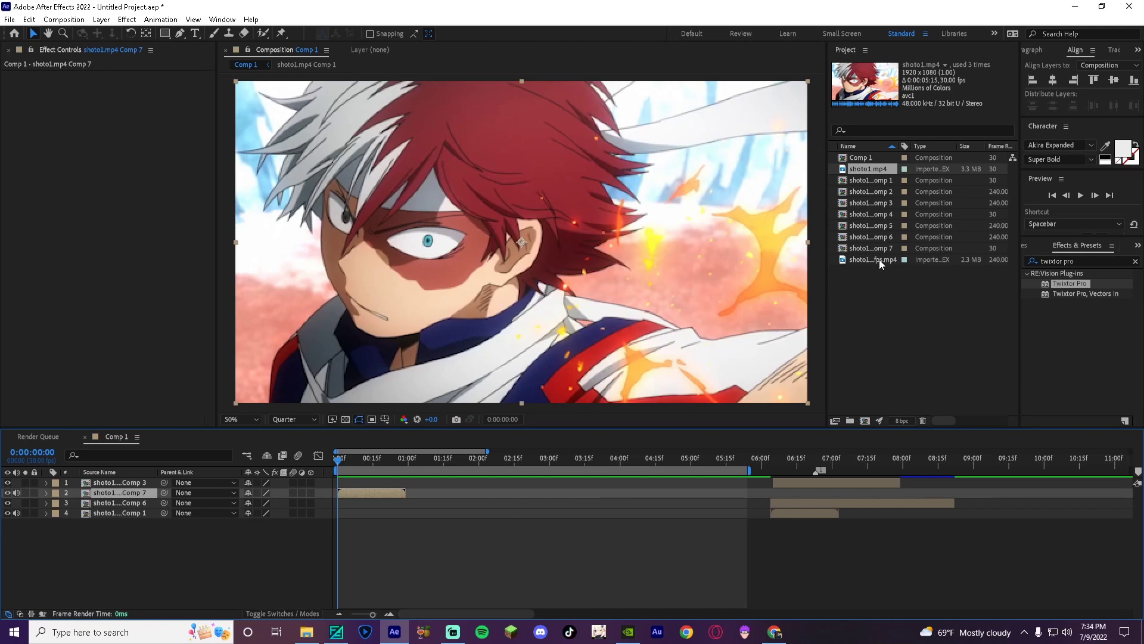
pyautogui.moveTo(881, 259); pyautogui.dragTo(378, 482)
pyautogui.hotkey('ctrl', 'z')
pyautogui.click(386, 503)
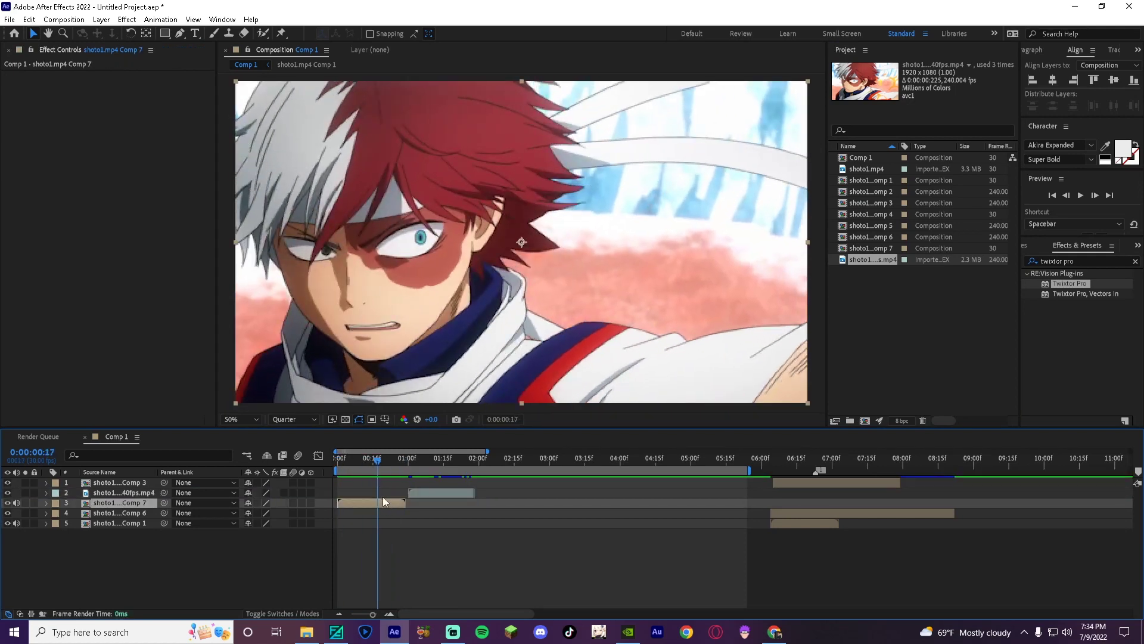
pyautogui.press('Delete')
# - Slide the 240 fps clip back to the start and shorten the work area to about 1:22
pyautogui.moveTo(443, 495); pyautogui.dragTo(370, 522)
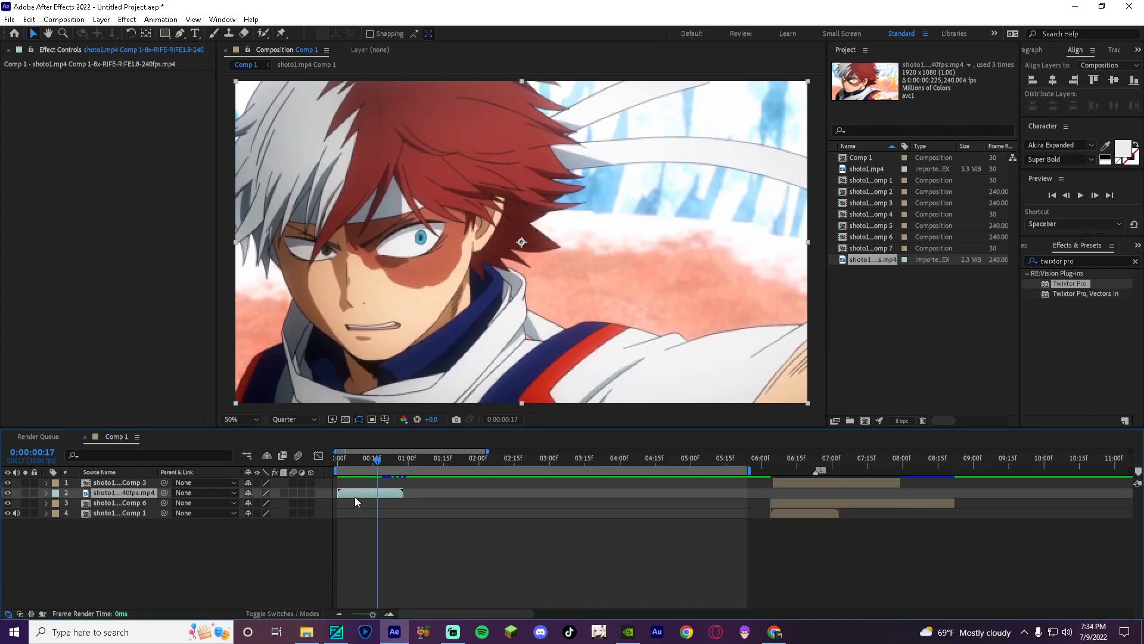
pyautogui.moveTo(382, 464)
pyautogui.mouseDown()
pyautogui.moveTo(360, 471)
pyautogui.moveTo(381, 472)
pyautogui.mouseUp()
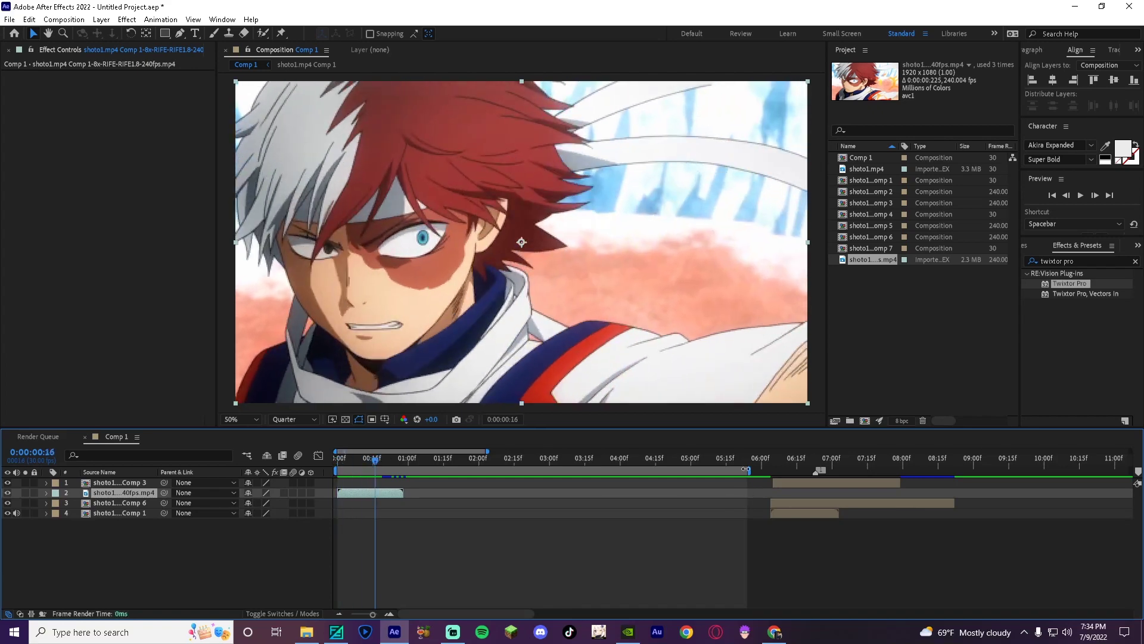
pyautogui.moveTo(746, 470); pyautogui.dragTo(449, 506)
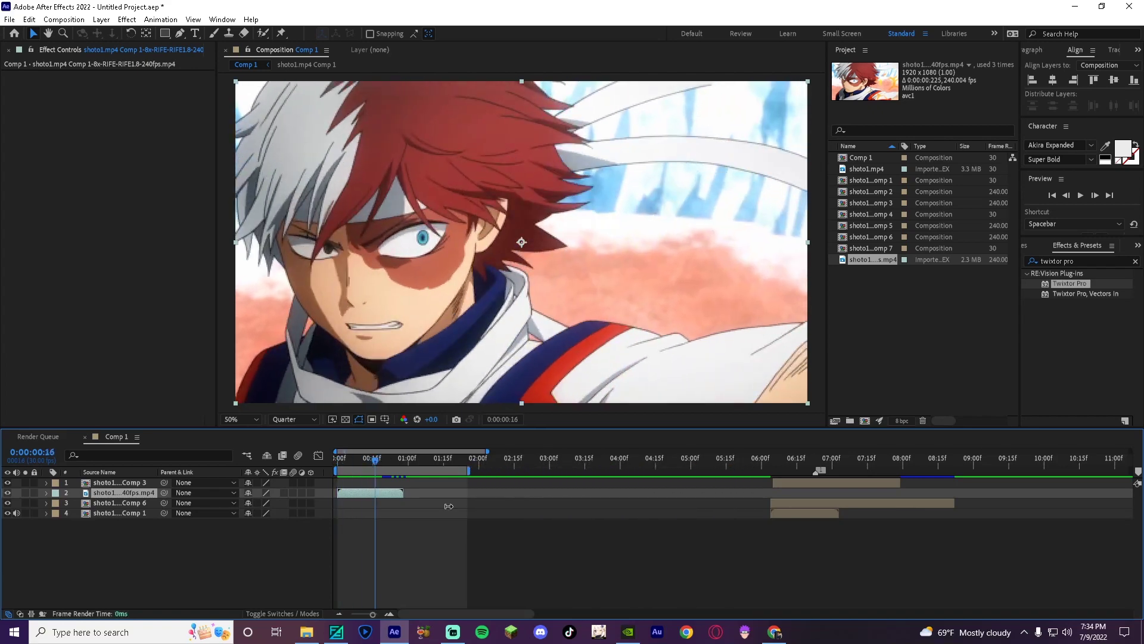
pyautogui.moveTo(368, 462); pyautogui.dragTo(349, 476)
# - Precompose the 240 fps layer into shoto1.mp4 Comp 8 and apply Twixtor Pro to it
pyautogui.rightClick(391, 495)
pyautogui.click(420, 475)
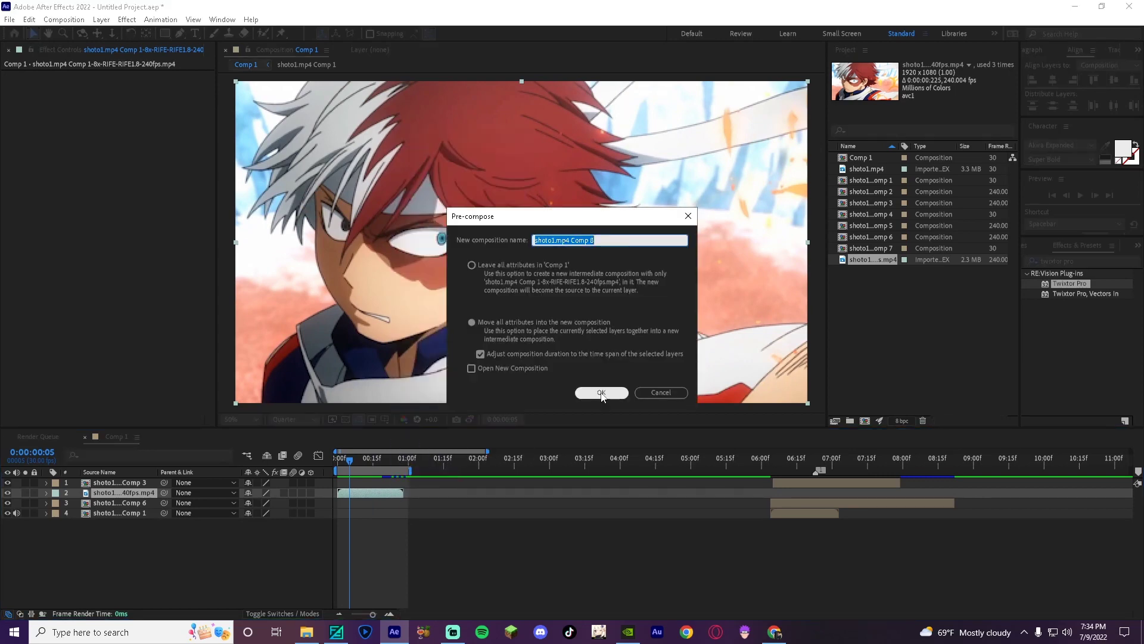
pyautogui.click(602, 393)
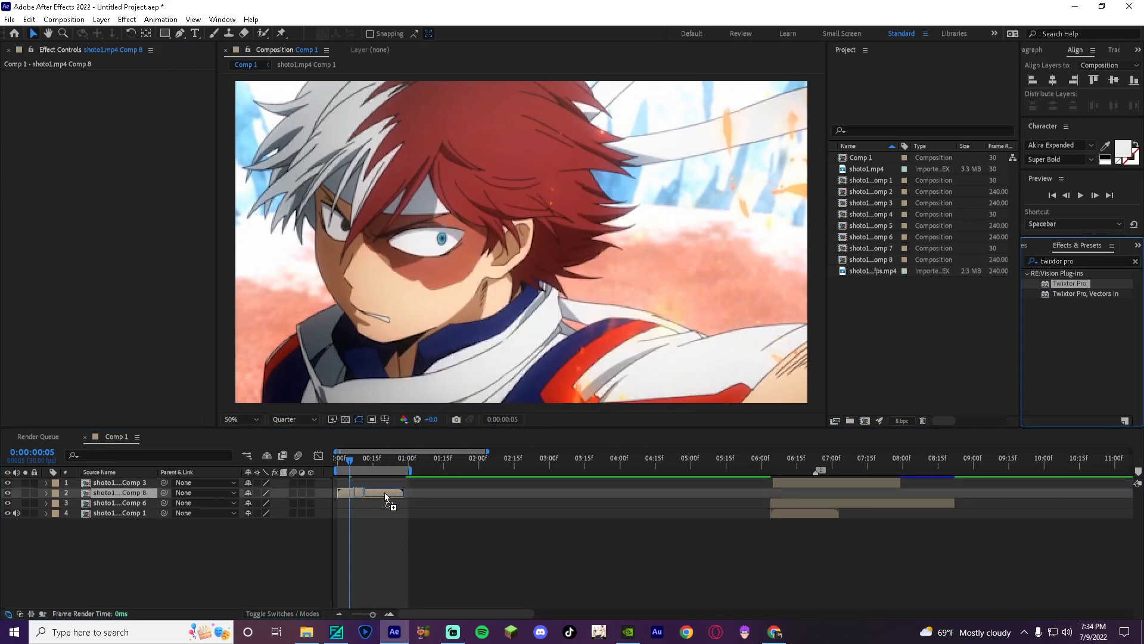
pyautogui.moveTo(385, 492); pyautogui.dragTo(384, 492)
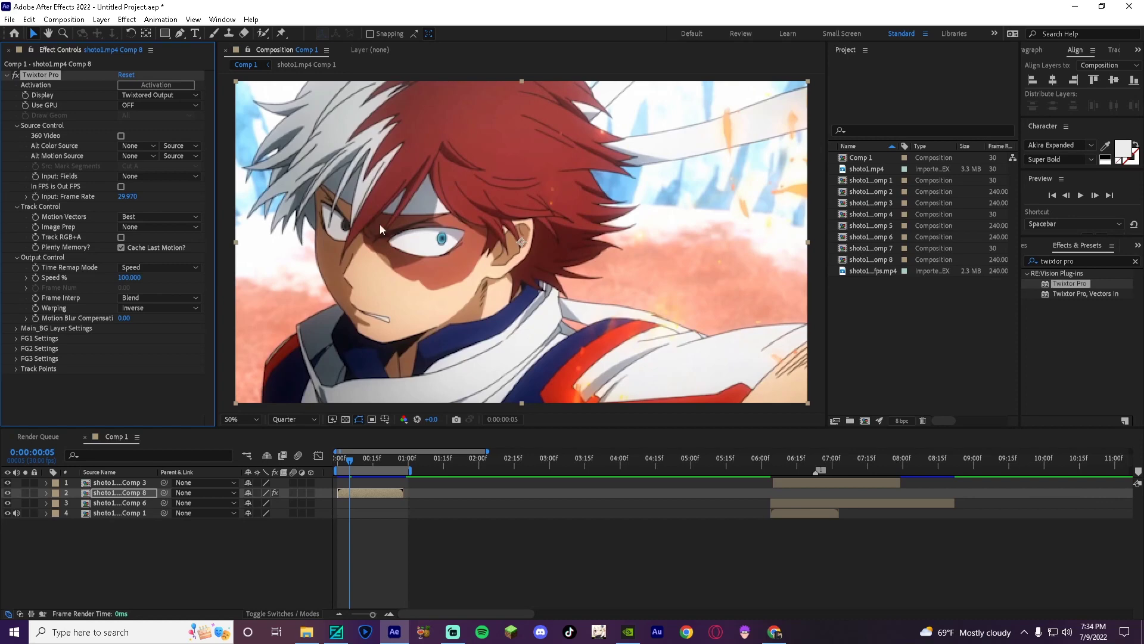
# - Set Twixtor Pro to 240 input frame rate, Contrast/Edge Enhance image prep, and Forward warping
pyautogui.click(876, 272)
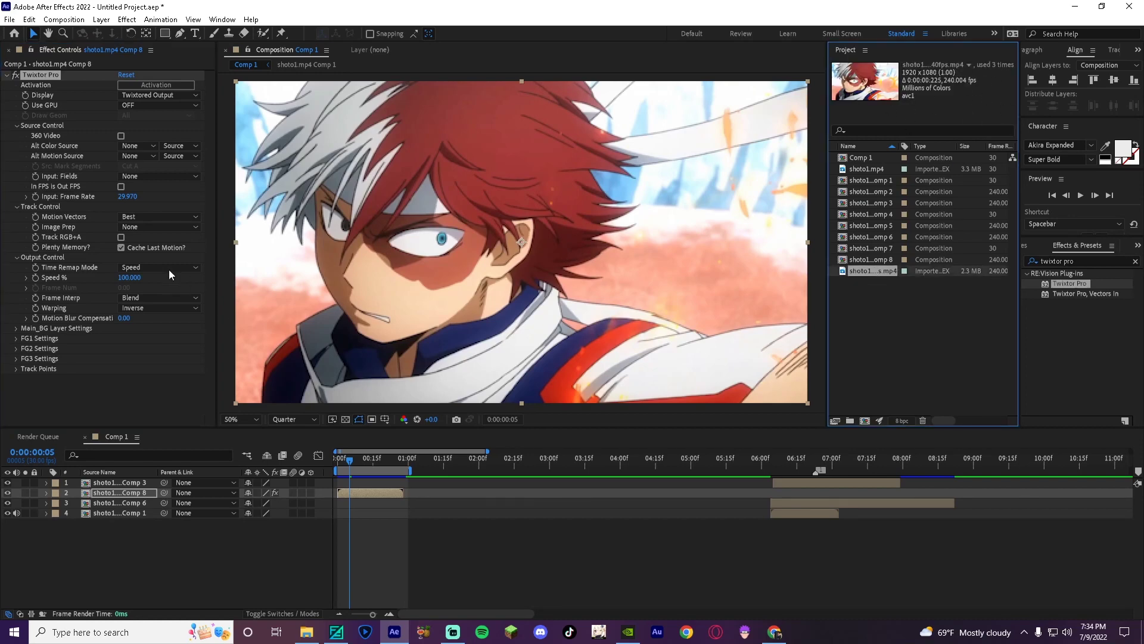
pyautogui.click(130, 196)
pyautogui.write('240')
pyautogui.press('Return')
pyautogui.click(149, 227)
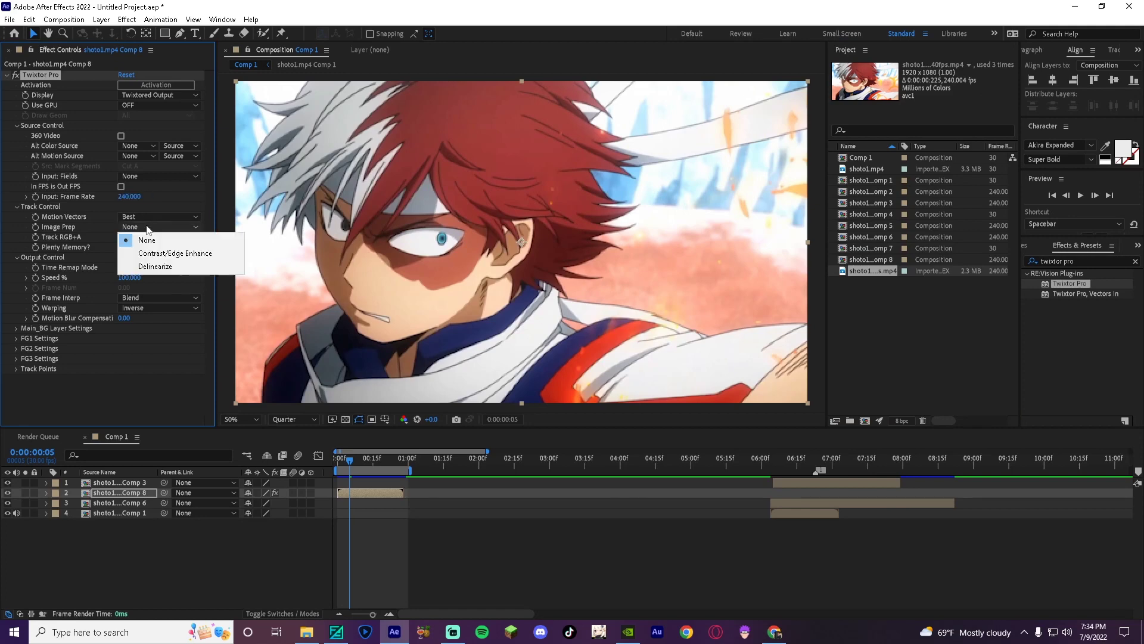
pyautogui.click(189, 255)
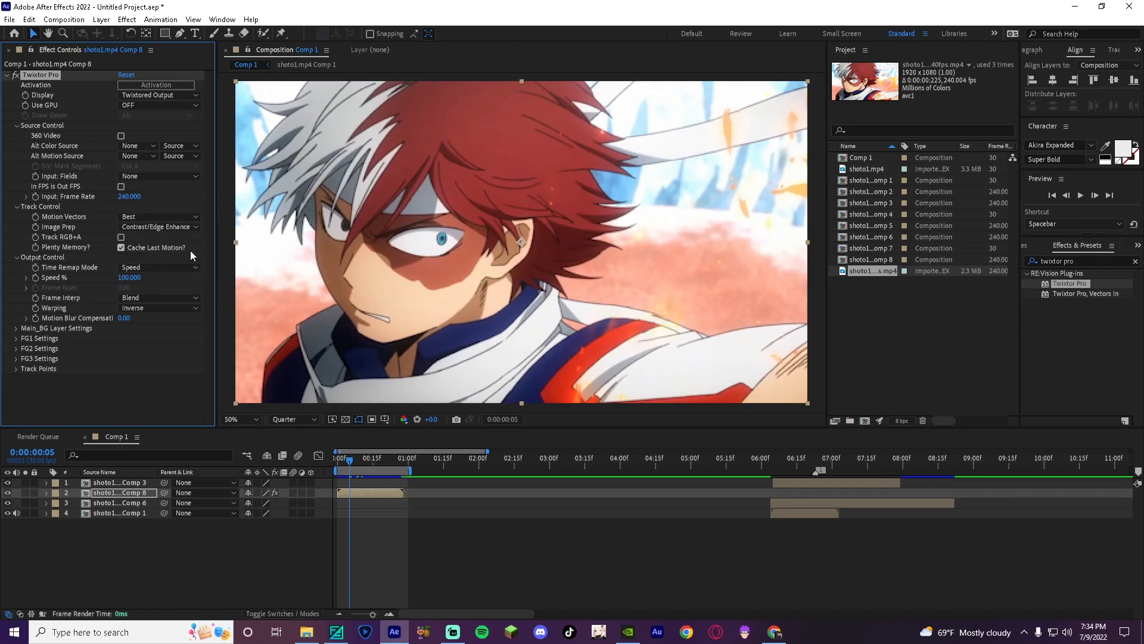
pyautogui.click(158, 307)
pyautogui.click(178, 350)
pyautogui.click(37, 329)
pyautogui.rightClick(505, 492)
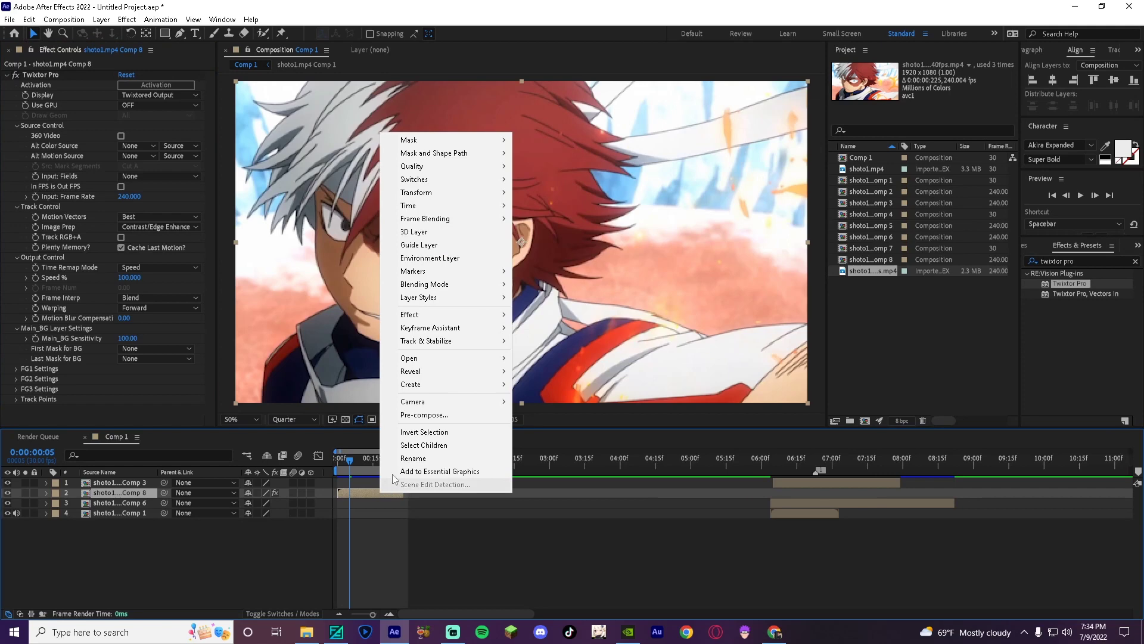
# - Precompose the Twixtor layer into Comp 9, enable Time Remap, and easy-ease both keyframes
pyautogui.click(524, 411)
pyautogui.click(600, 397)
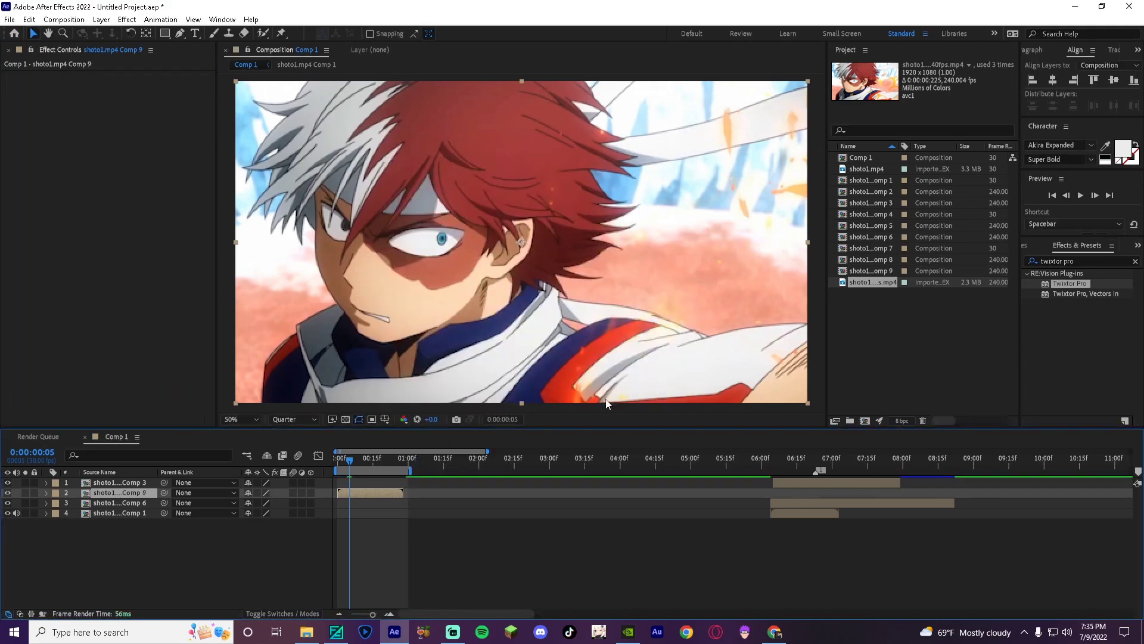
pyautogui.hotkey('ctrl', 'alt', 't')
pyautogui.moveTo(415, 471); pyautogui.dragTo(513, 471)
pyautogui.press('=')
pyautogui.press('=')
pyautogui.moveTo(330, 503); pyautogui.dragTo(586, 515)
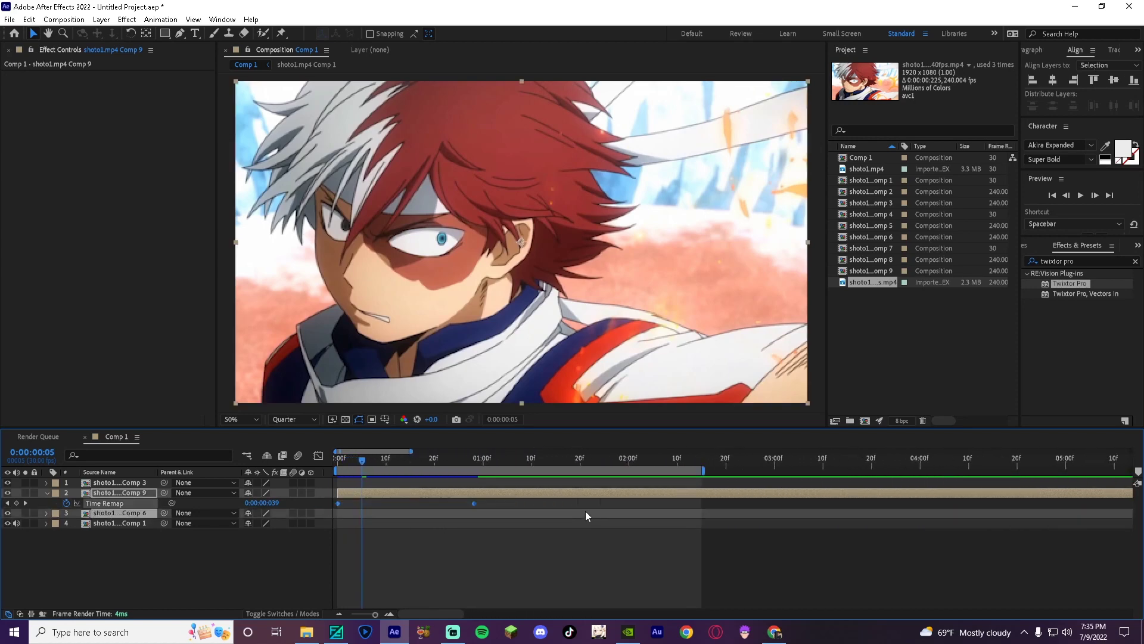
pyautogui.press('F9')
# - Move the last Time Remap keyframe to 0:00:01:28 and trim the layer to end there
pyautogui.click(438, 505)
pyautogui.moveTo(366, 463); pyautogui.dragTo(620, 465)
pyautogui.moveTo(474, 503); pyautogui.dragTo(635, 516)
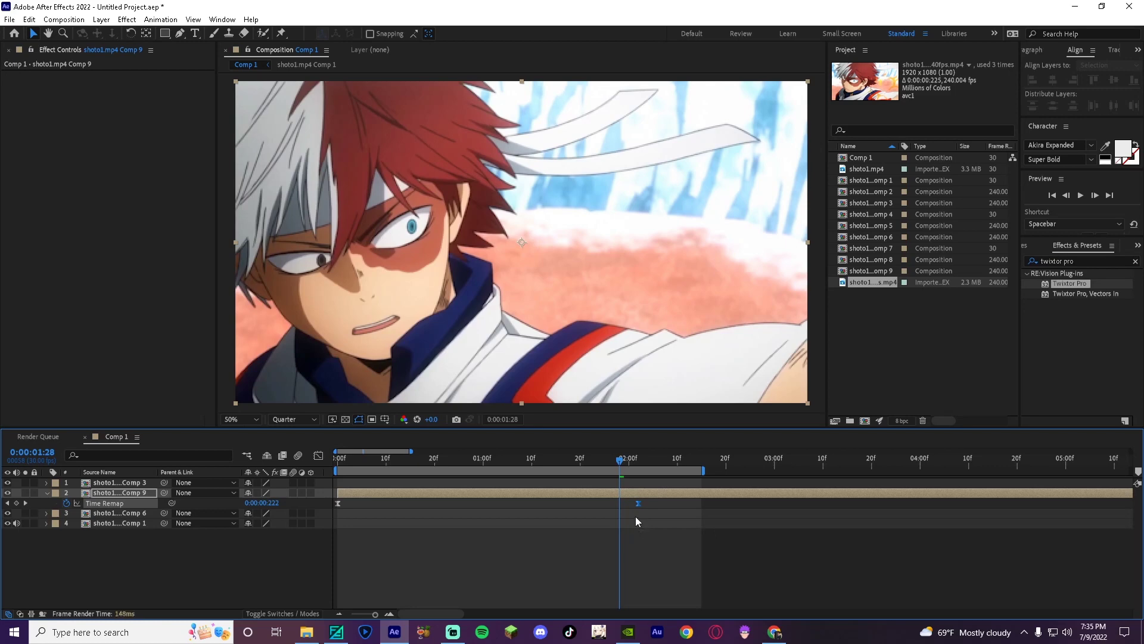
pyautogui.hotkey('alt', ']')
pyautogui.click(638, 492)
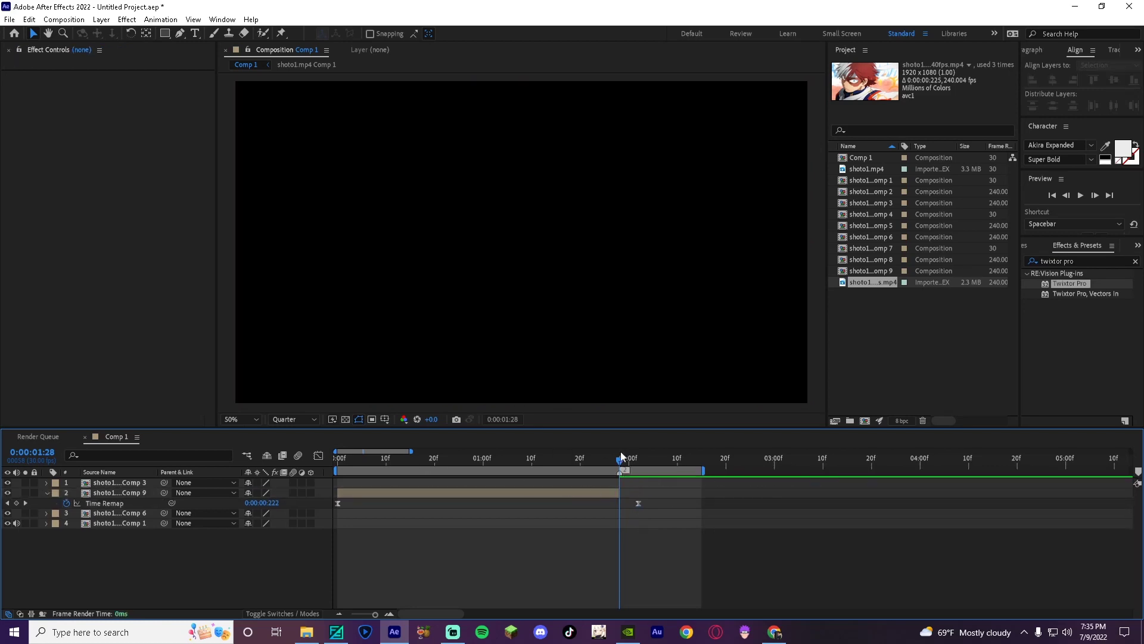
pyautogui.moveTo(621, 459); pyautogui.dragTo(595, 459)
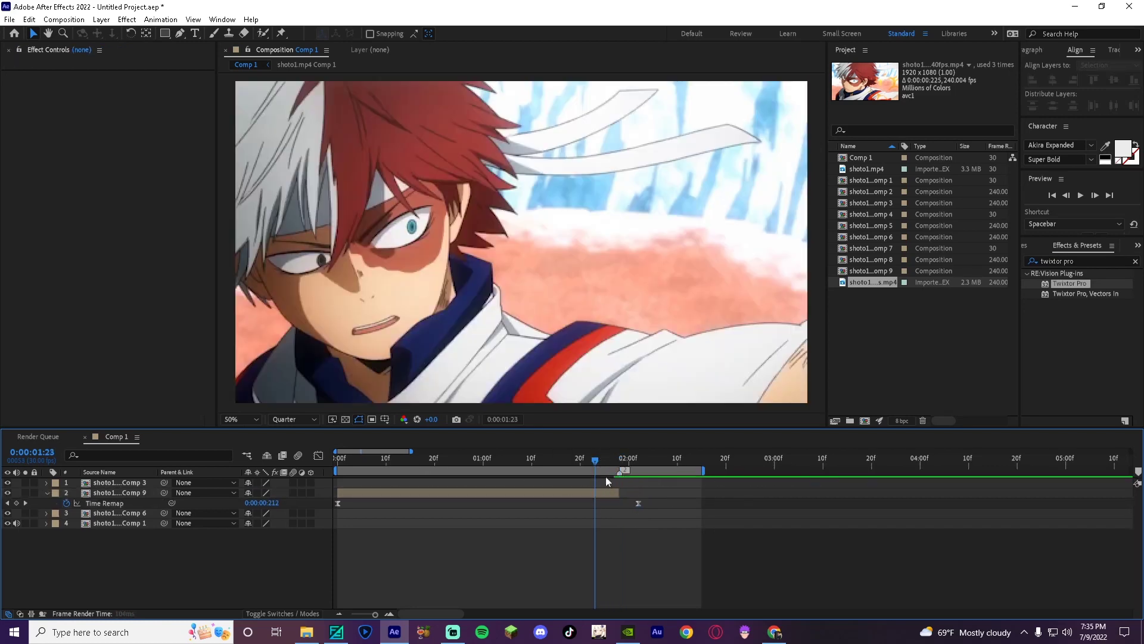
pyautogui.click(638, 503)
pyautogui.click(318, 456)
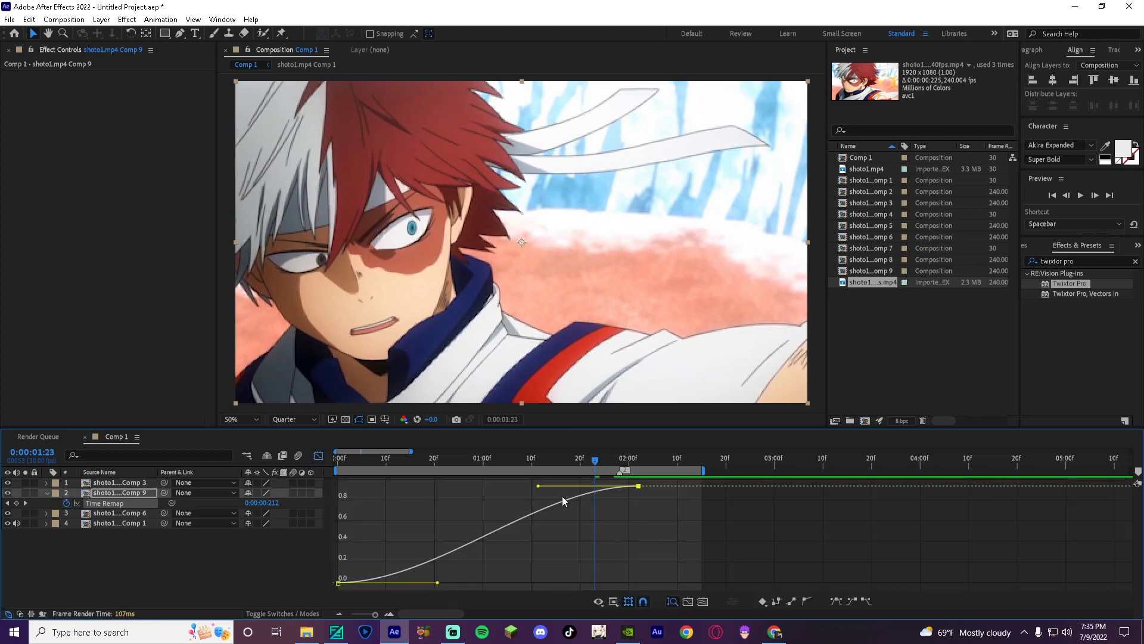
# - Drag both keyframes' Bezier handles so the Time Remap curve is steep at the ends, flat mid-clip
pyautogui.moveTo(536, 487); pyautogui.dragTo(628, 569)
pyautogui.moveTo(438, 584); pyautogui.dragTo(360, 492)
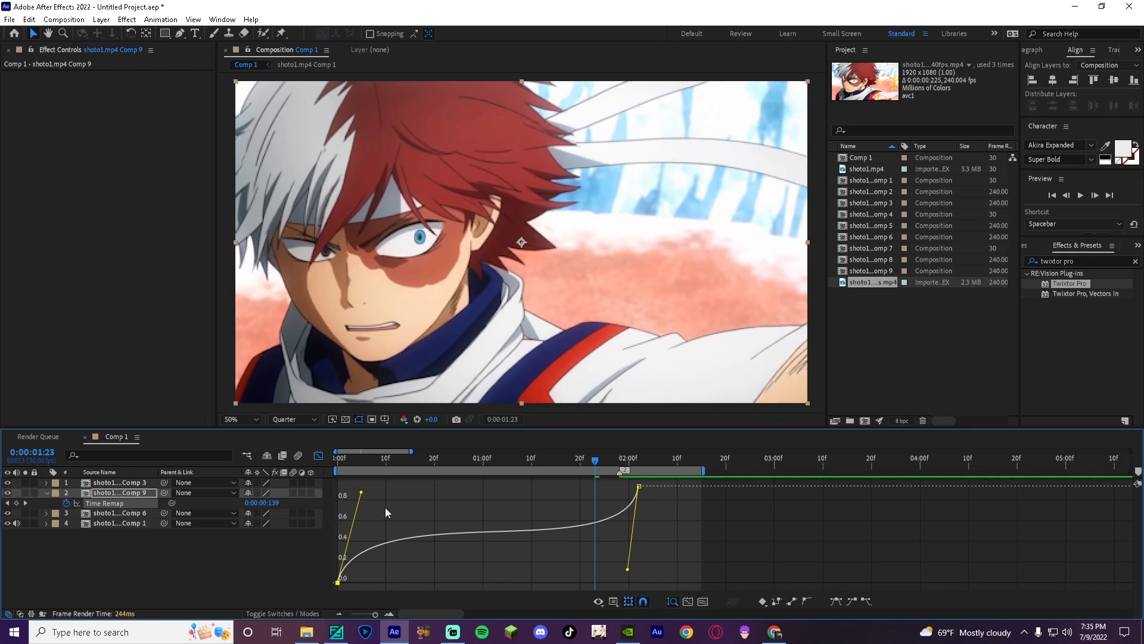
pyautogui.click(319, 456)
pyautogui.press('u')
pyautogui.moveTo(411, 457); pyautogui.dragTo(310, 479)
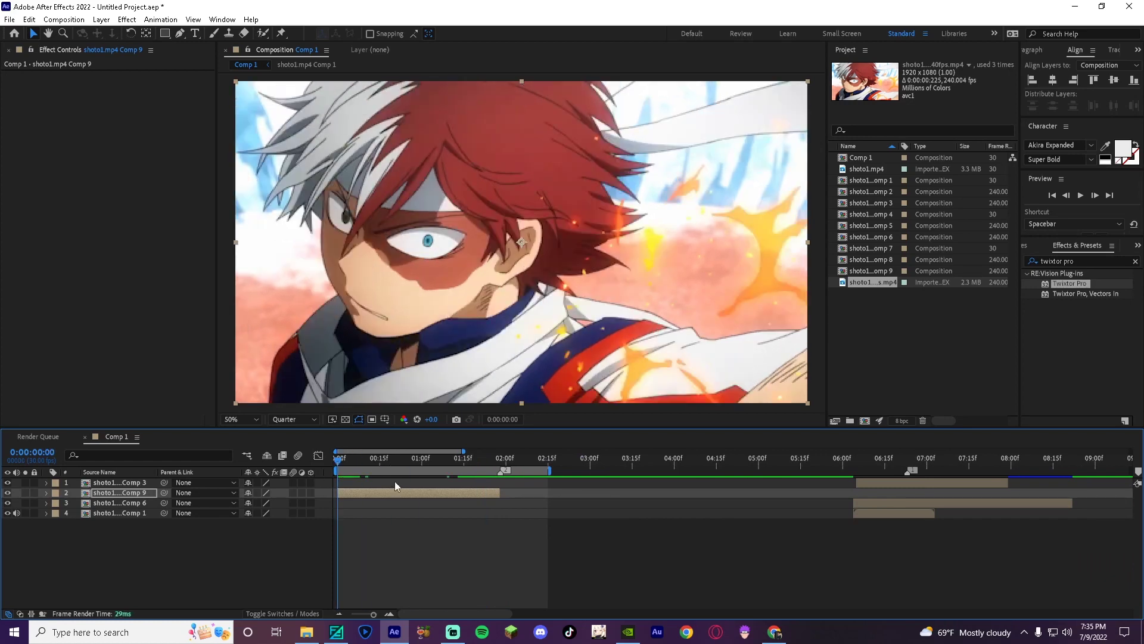
# - Return the playhead to 0:00, trim the work area to end near 02:00f, and preview the speed ramp
pyautogui.click(350, 462)
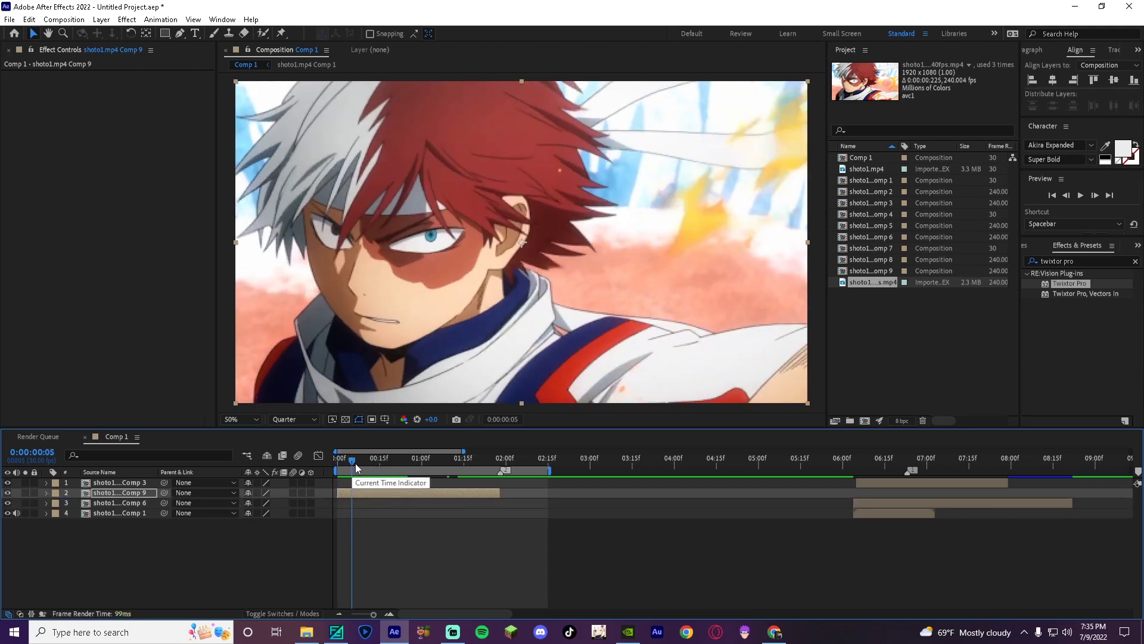
pyautogui.moveTo(356, 467); pyautogui.dragTo(301, 475)
pyautogui.moveTo(549, 481); pyautogui.dragTo(506, 483)
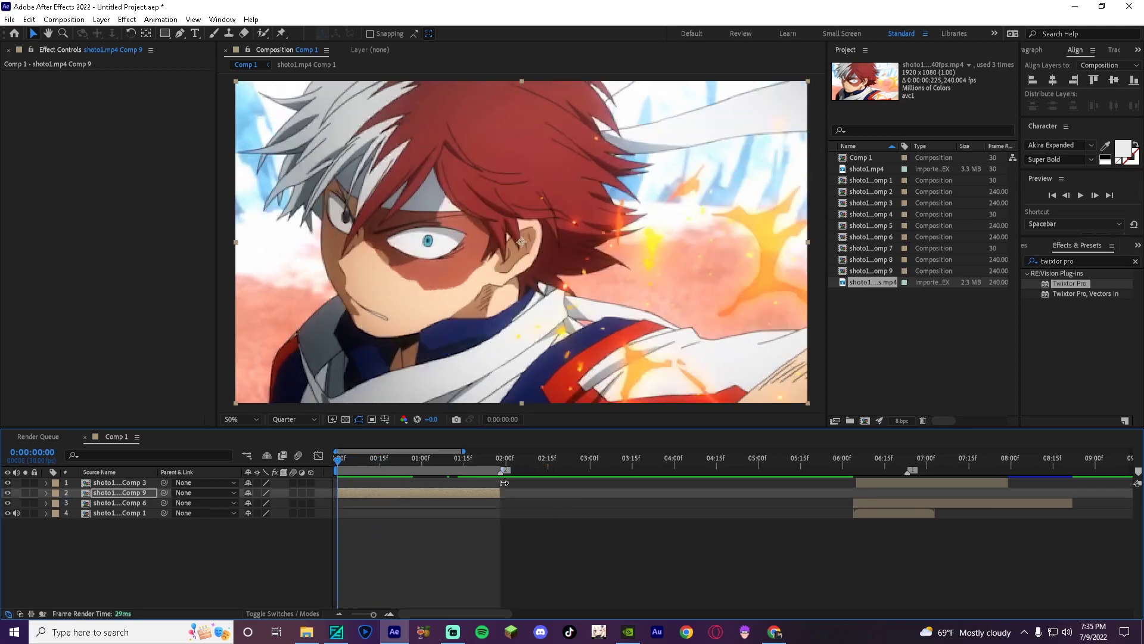
pyautogui.press('space')
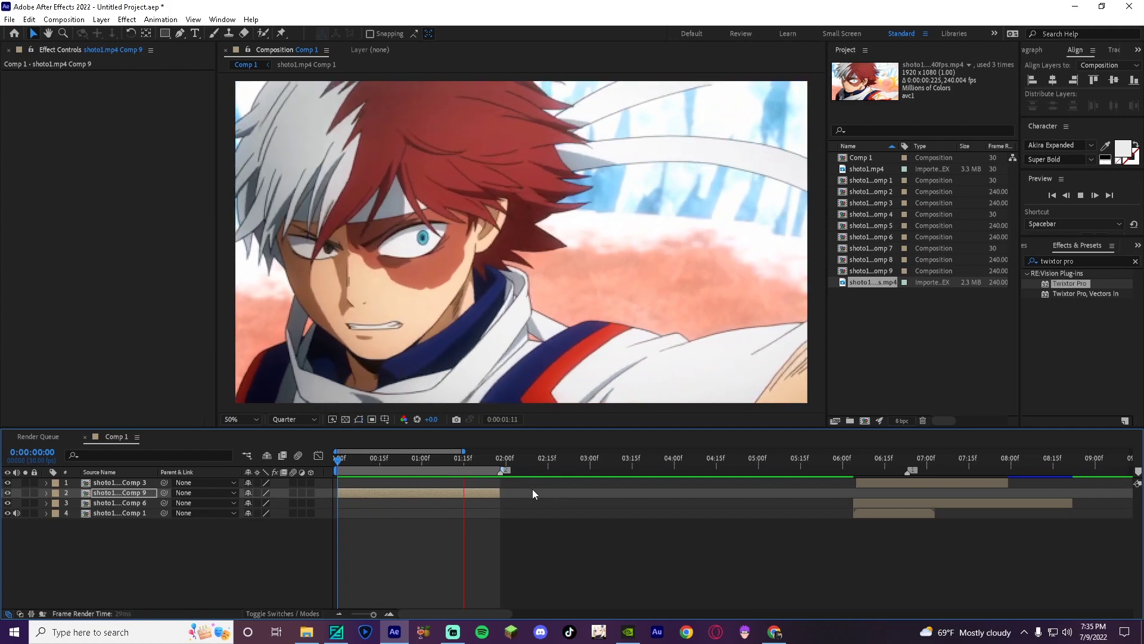